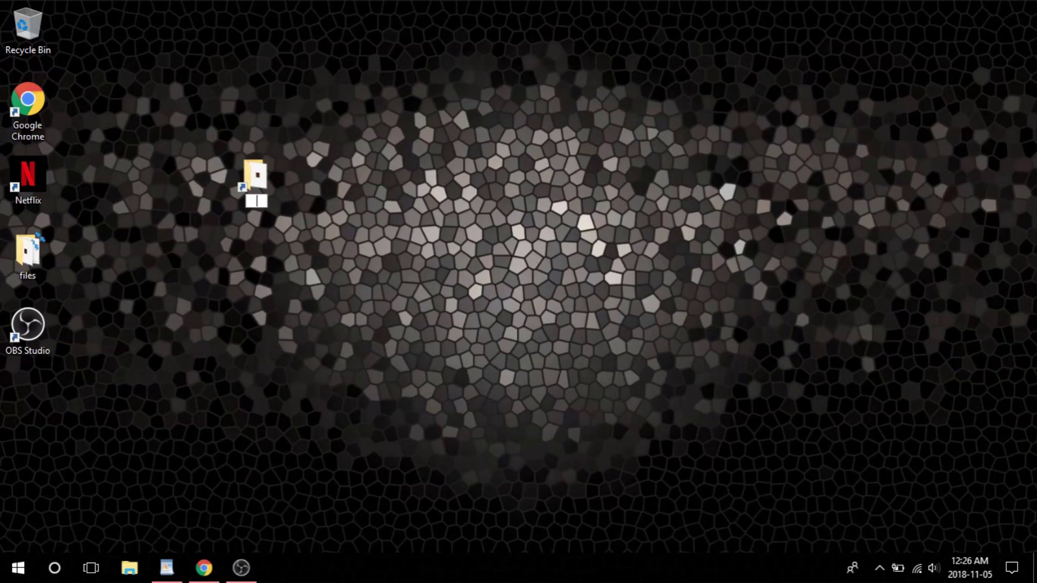
Name the desktop shortcut d2se and move both downloaded files into the D2SE folder.
text(2se)
key(Return)
click(330, 286)
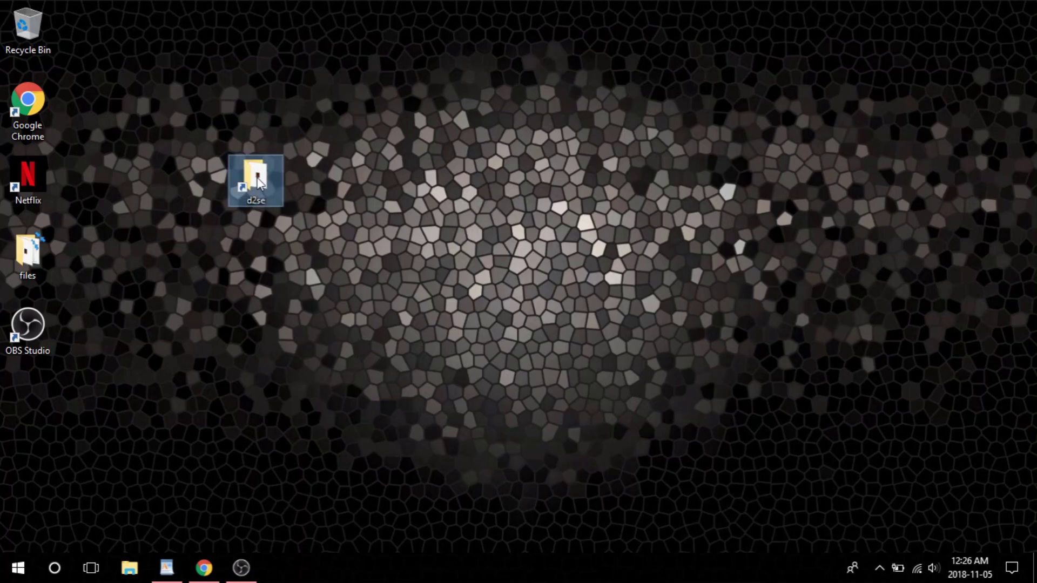
drag(258, 183, 143, 183)
key(Return)
drag(527, 177, 147, 193)
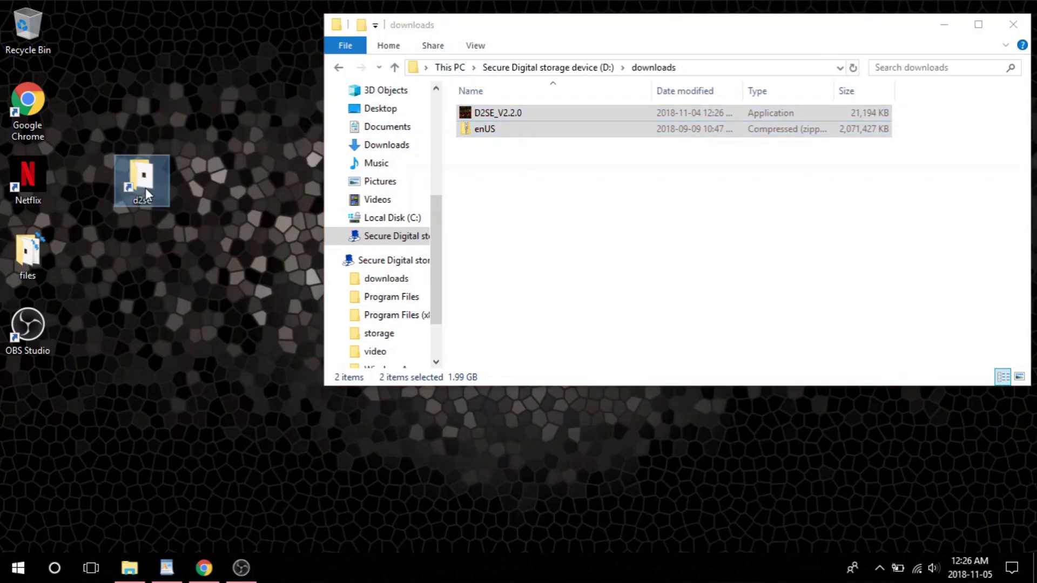
double_click(145, 186)
Extract the zipped enUS archive into a new enUS folder inside D2SE.
click(184, 115)
right_click(185, 112)
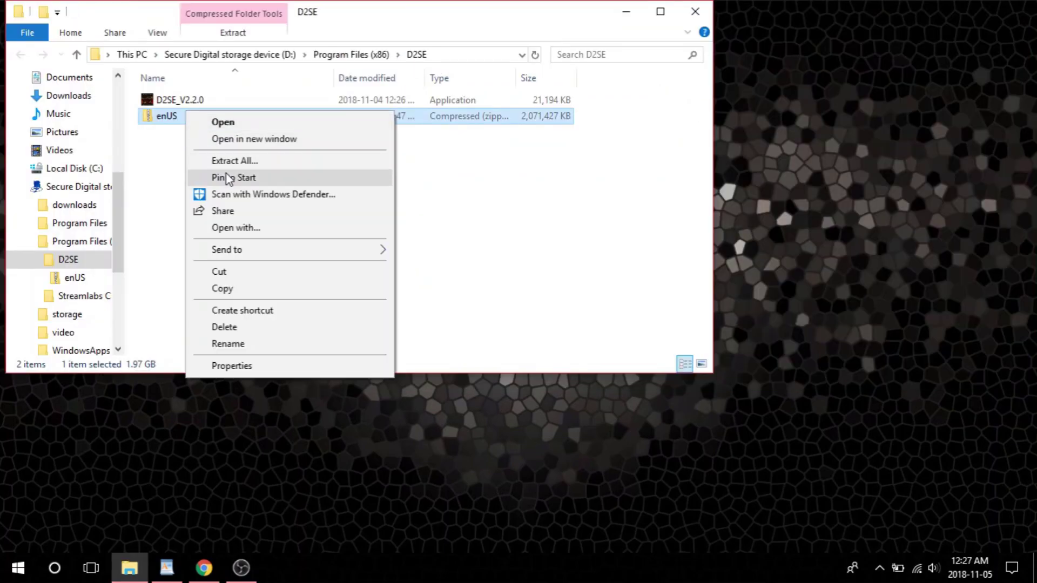
click(235, 161)
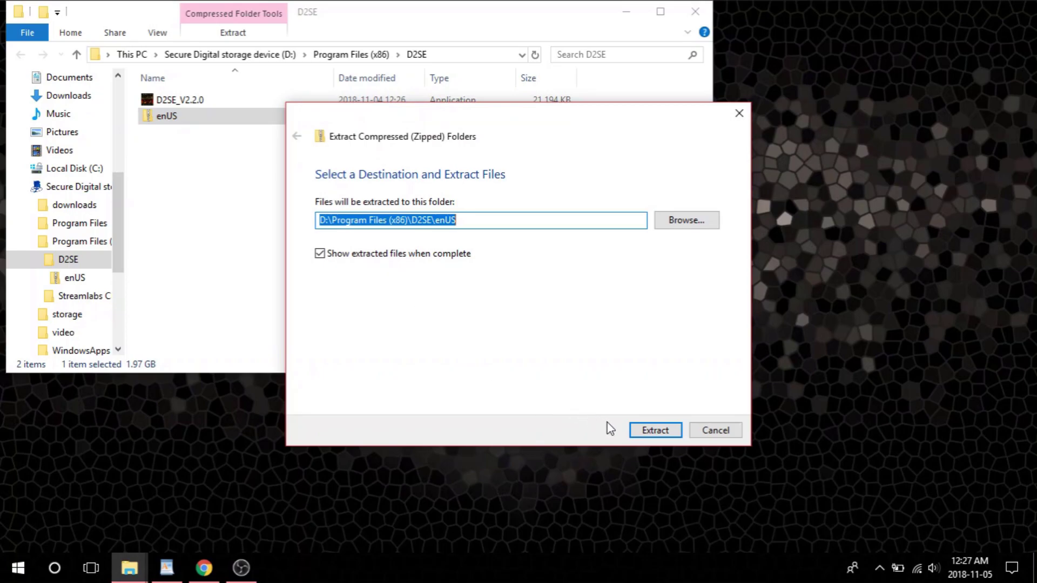
click(654, 430)
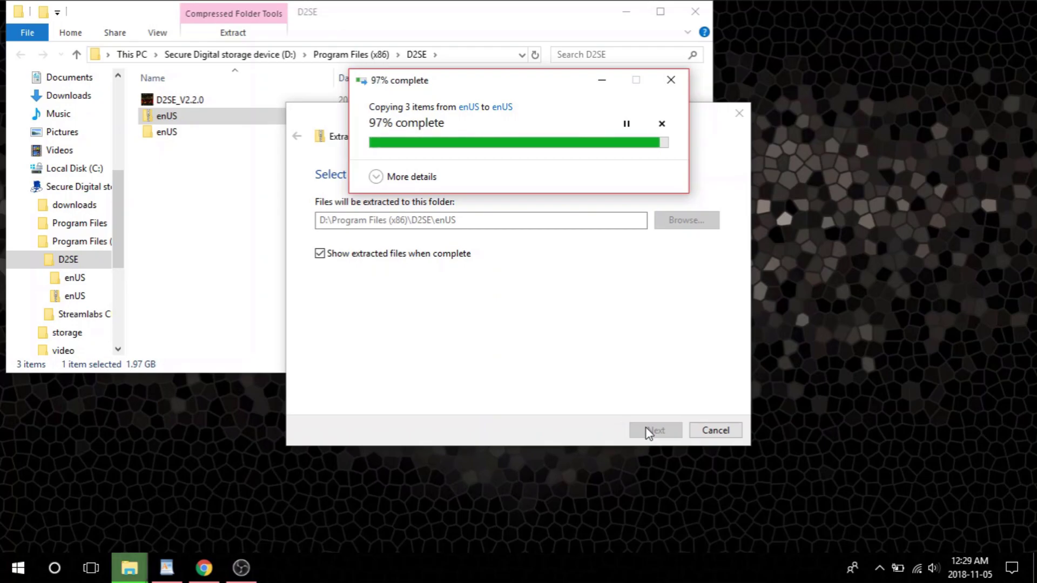
click(170, 133)
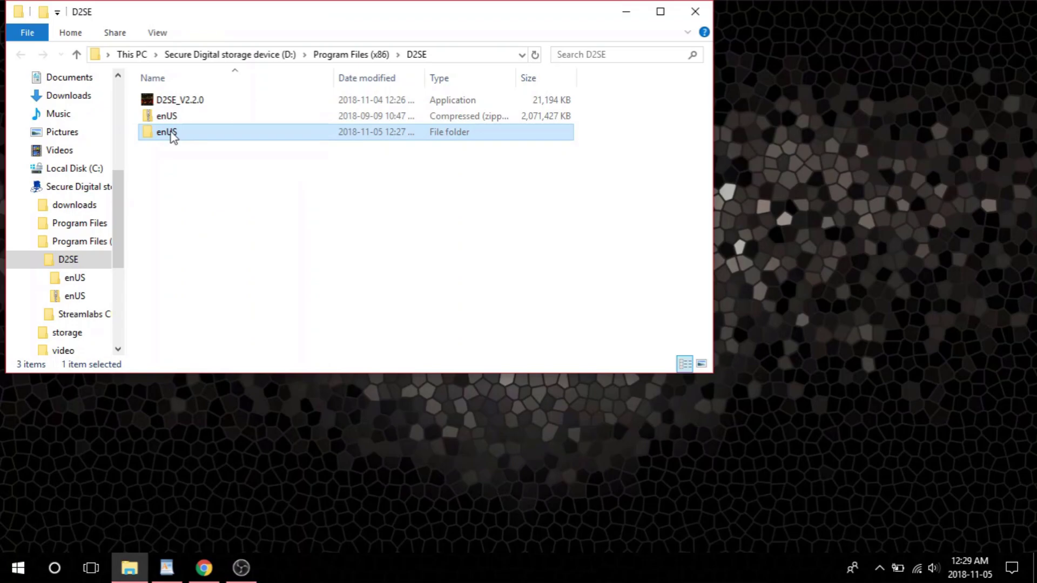
Open enUS\enUS, mount the D2-1.12A-enUS disc image, and run the installer from the mounted drive.
double_click(171, 133)
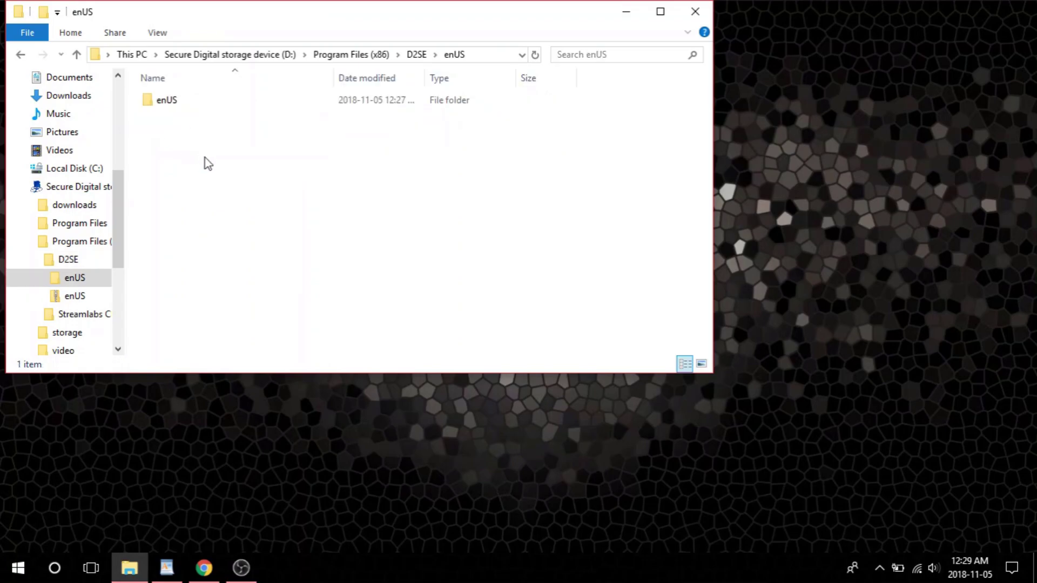
click(163, 104)
double_click(163, 103)
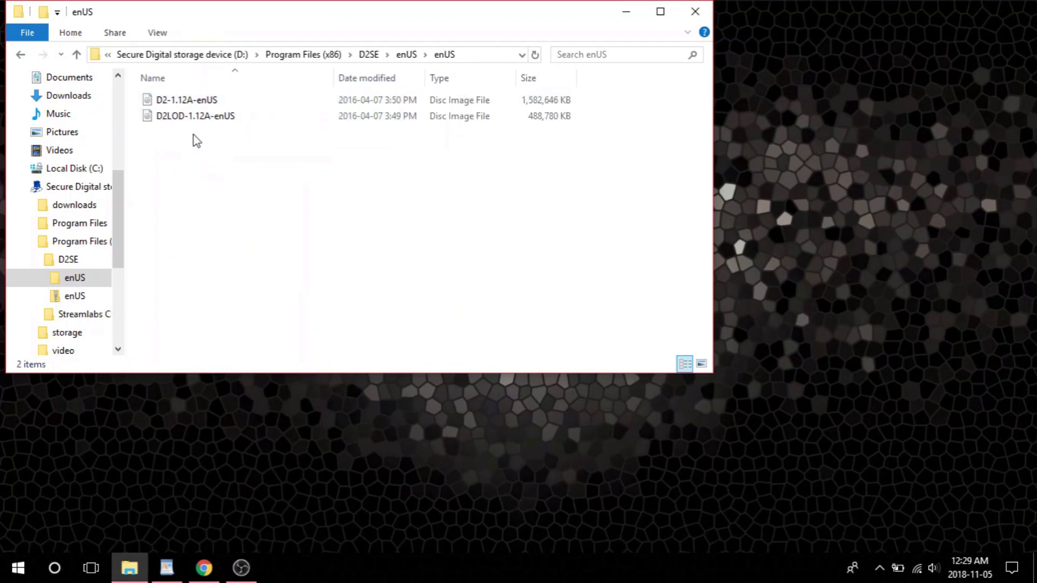
click(180, 104)
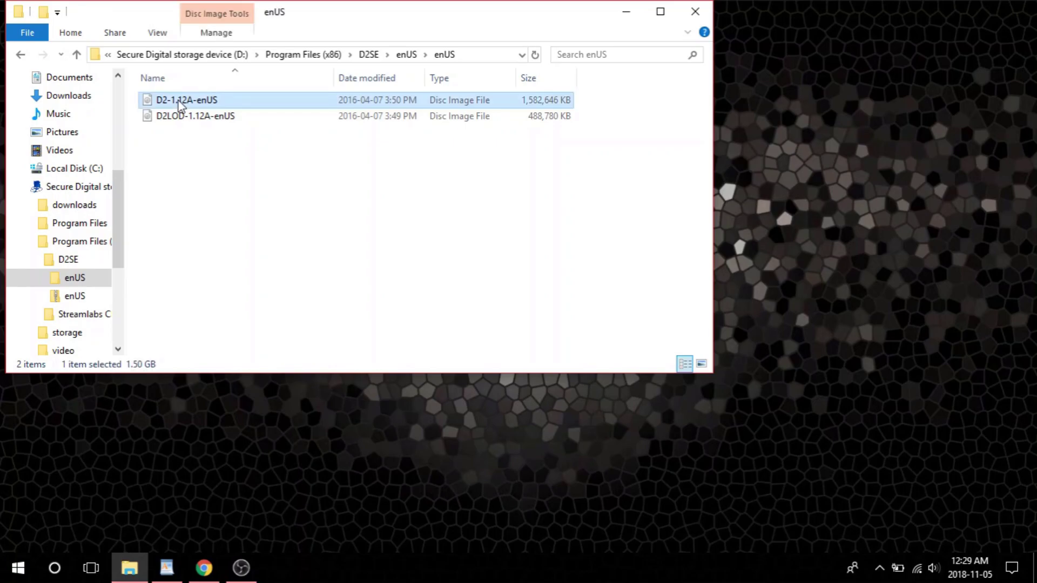
double_click(181, 102)
double_click(165, 198)
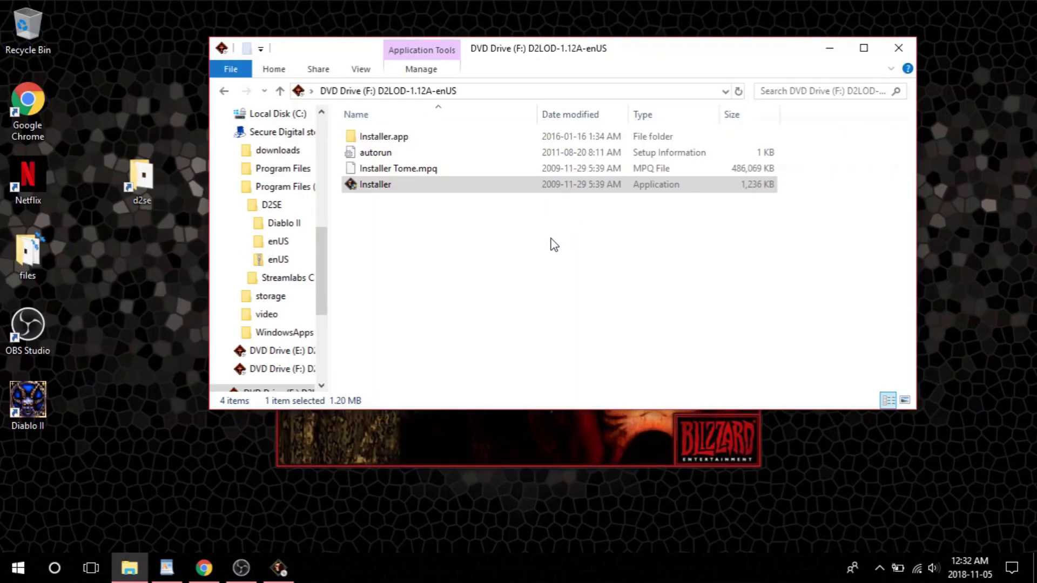
Install Diablo II Lord of Destruction, enter the CD-key details, and close the installer when done.
click(452, 247)
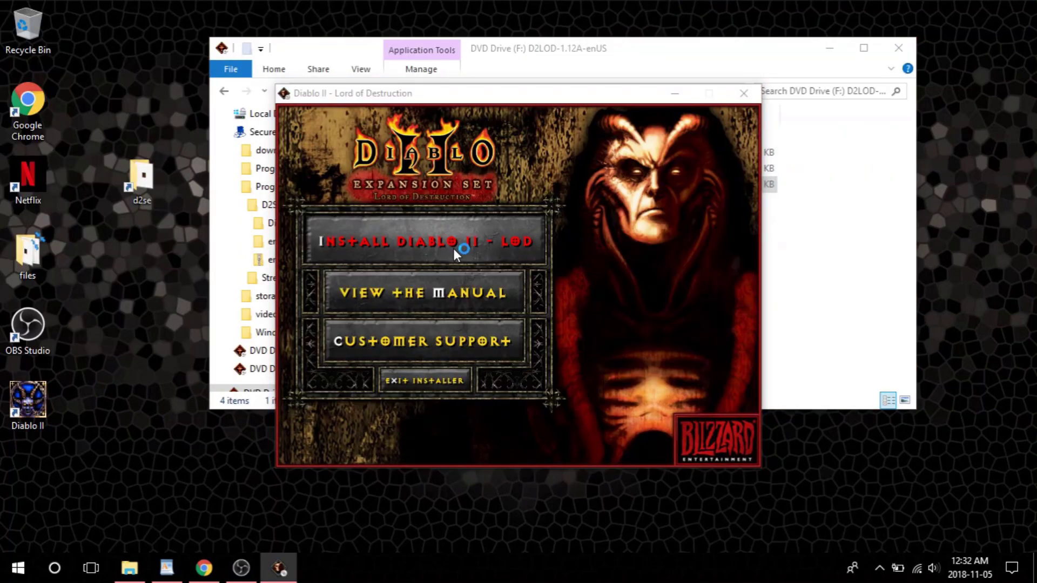
text(ffz)
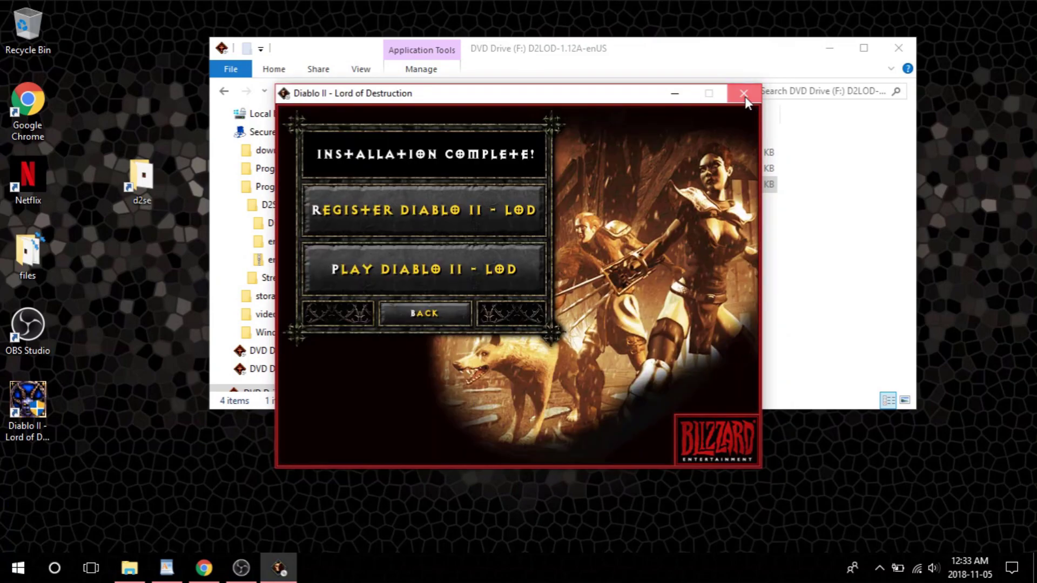
click(744, 94)
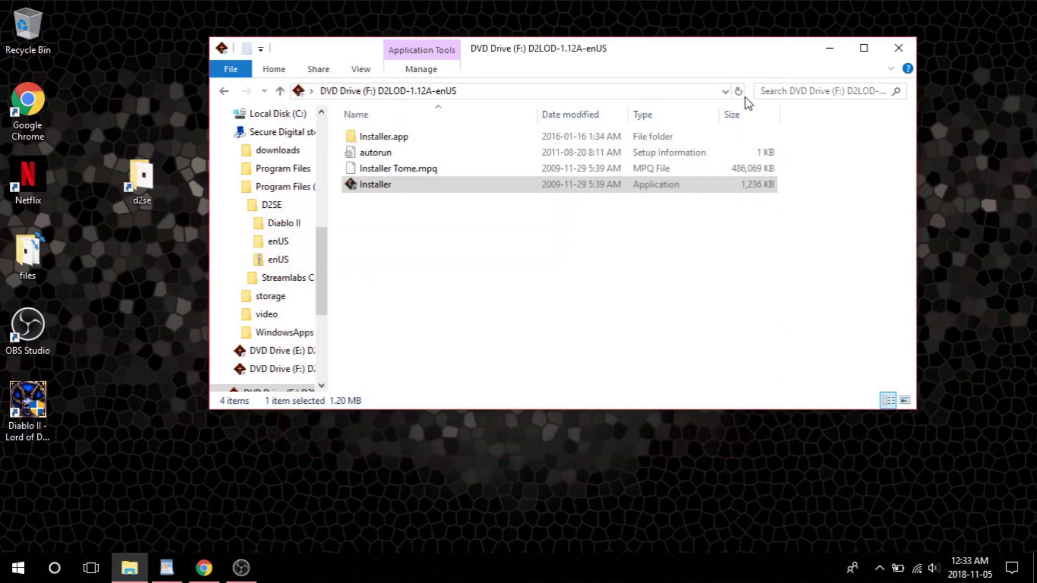
Close the disc window, then open the D2SE folder and launch D2SE_V2.2.0.
click(897, 52)
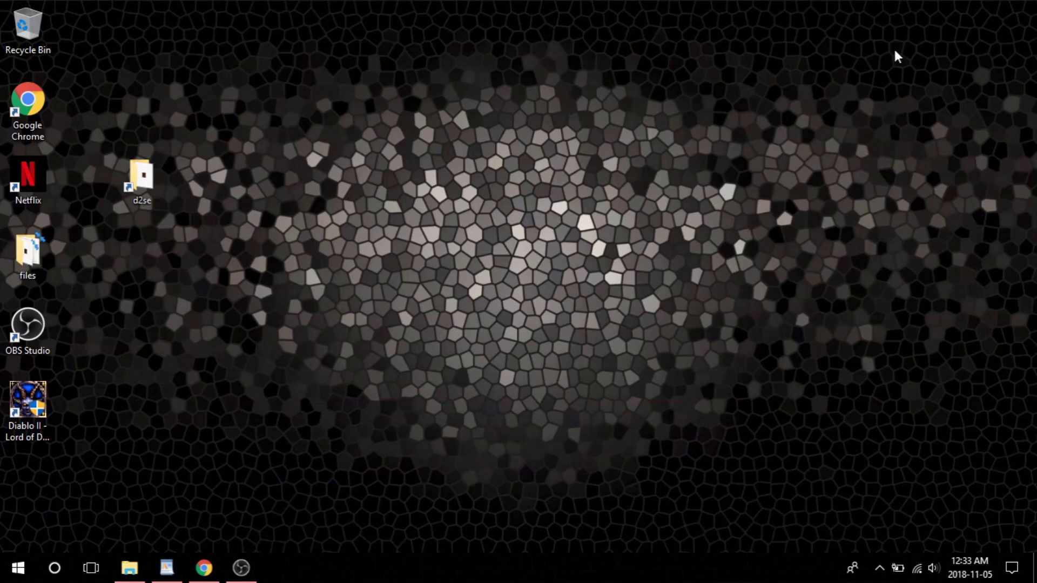
click(159, 184)
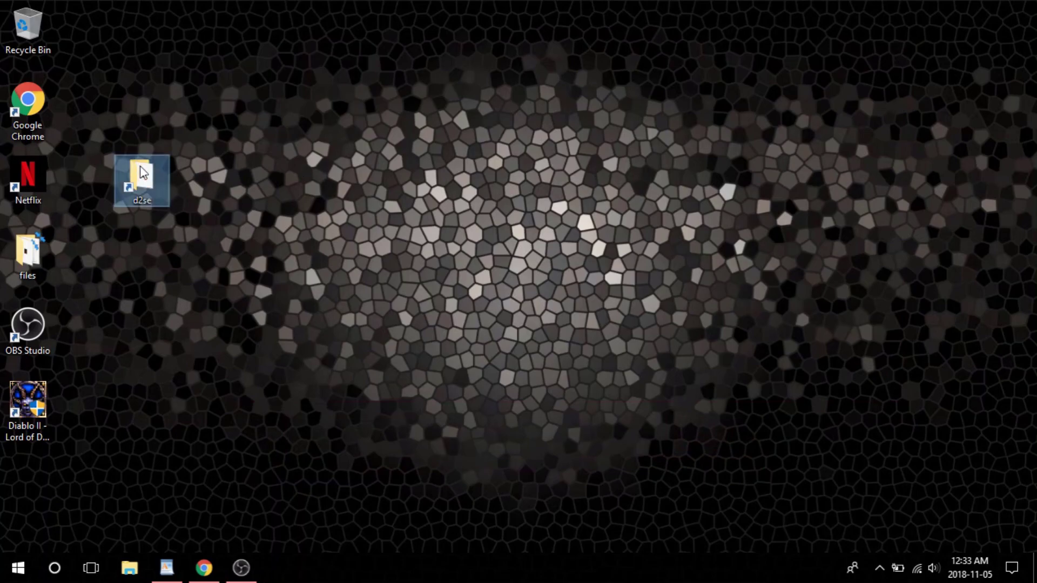
double_click(160, 186)
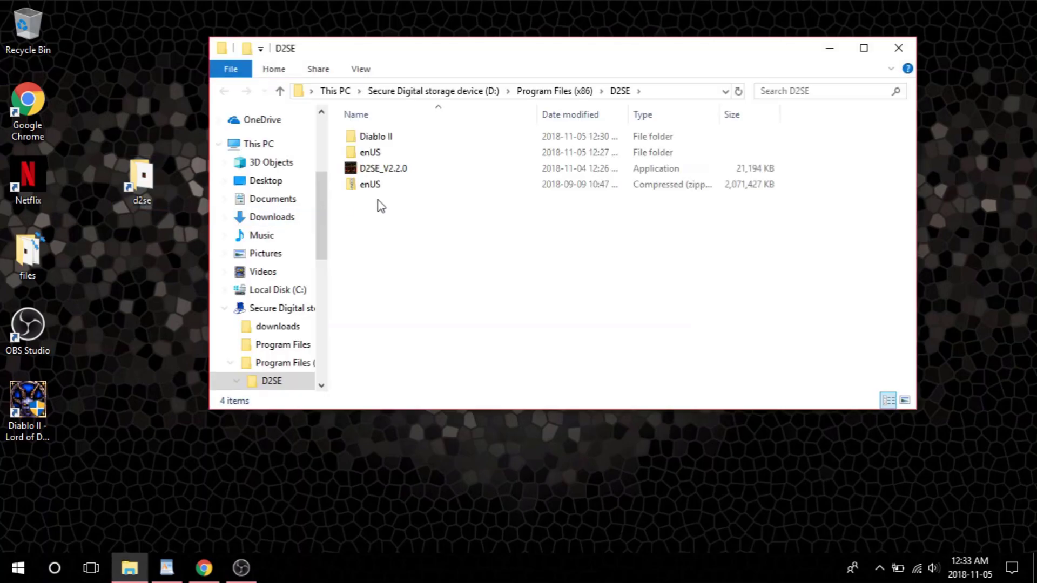
click(383, 174)
double_click(382, 172)
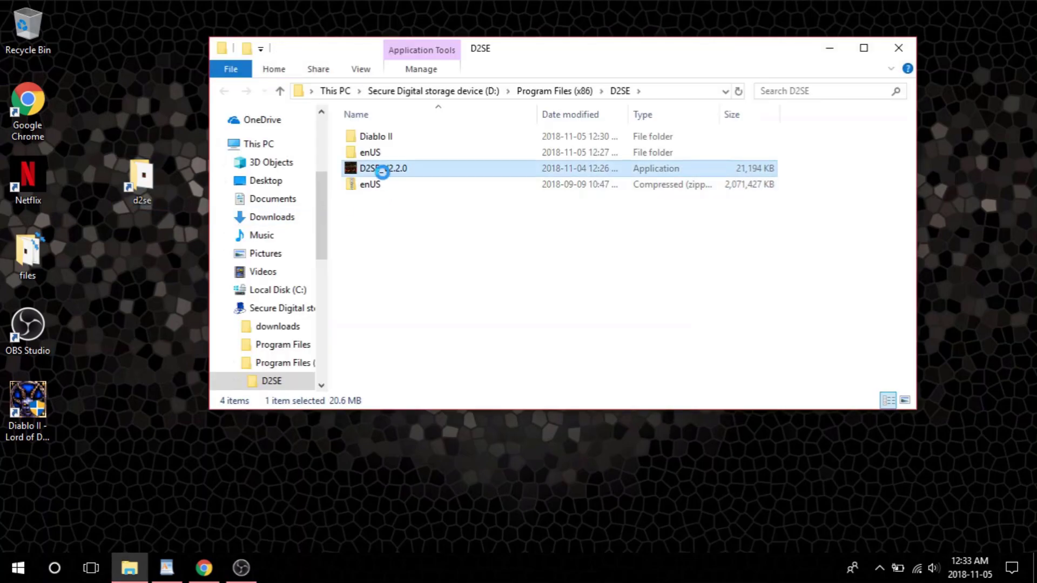
Set D2SE_V2.2.0's compatibility mode to Windows XP (Service Pack 2) in its properties.
right_click(383, 172)
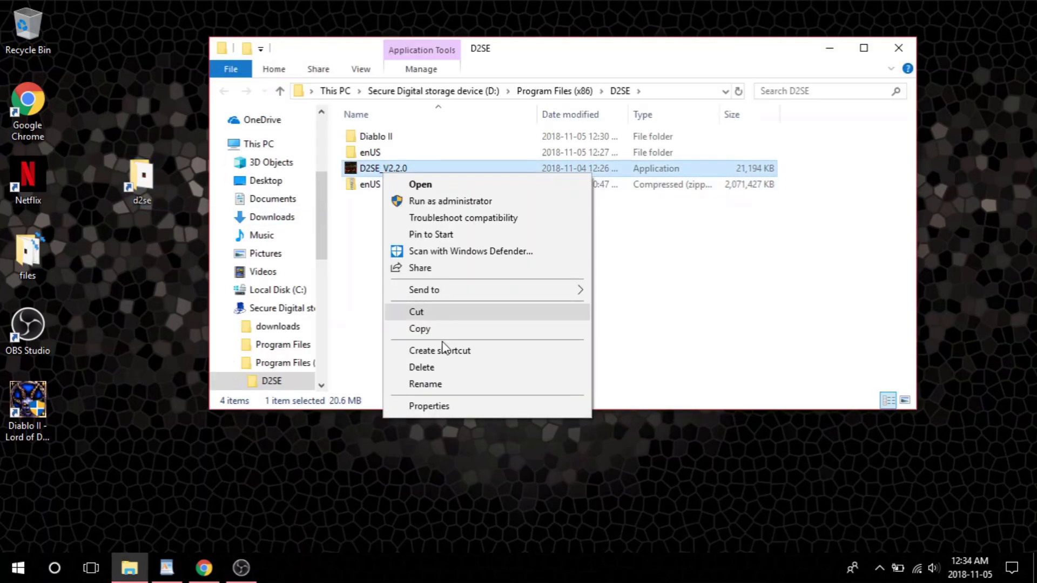
click(452, 408)
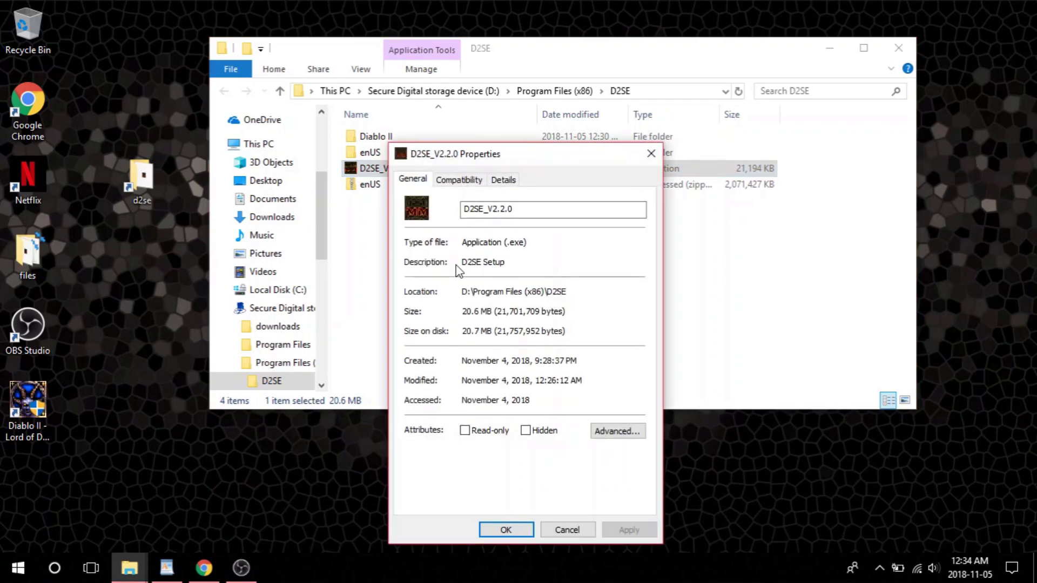
click(463, 182)
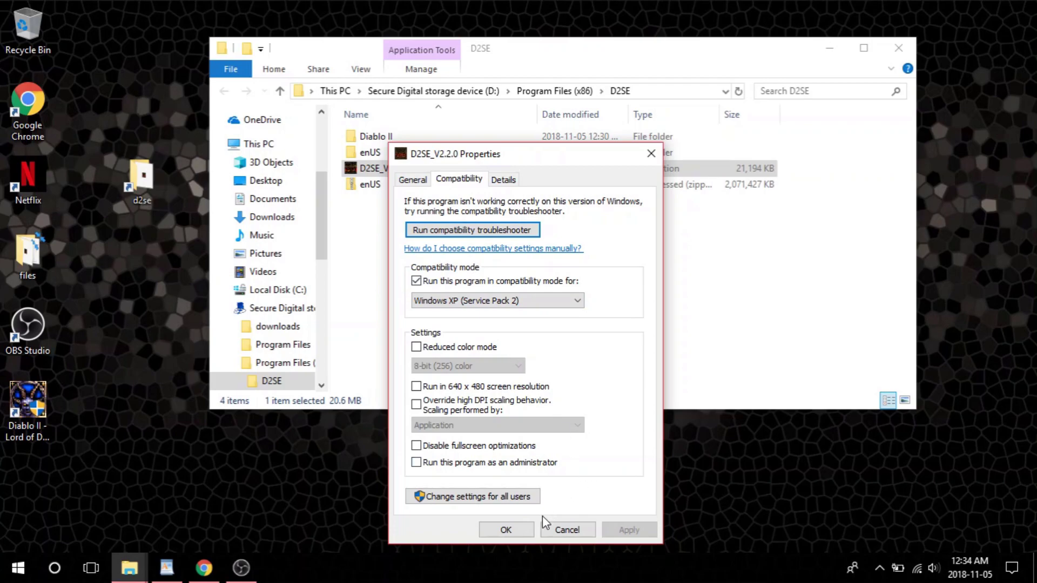
click(505, 531)
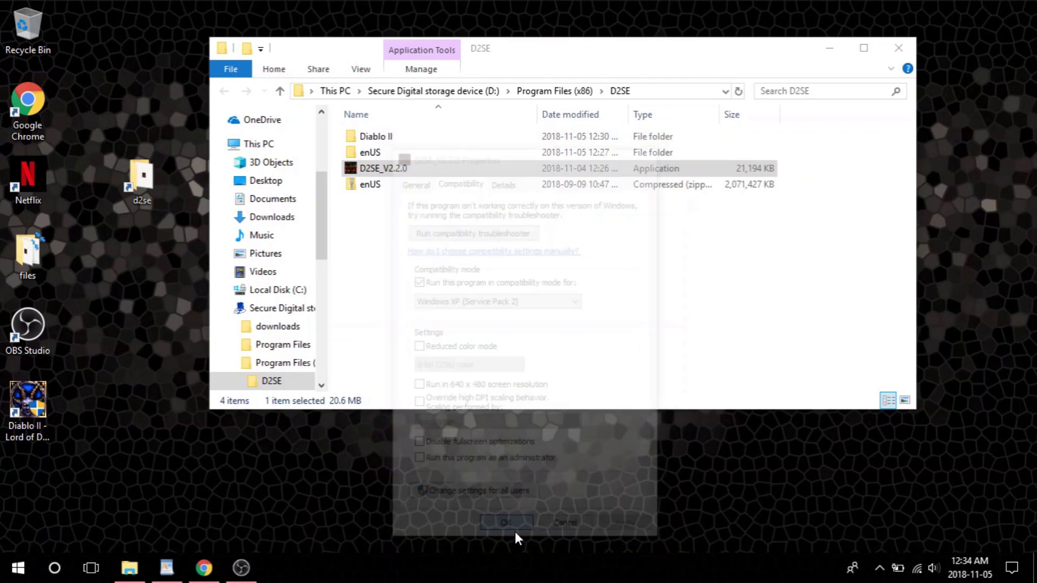
Run D2SE setup as administrator into Diablo II, Start Menu folder D2SE, desktop icon, no launch.
right_click(380, 177)
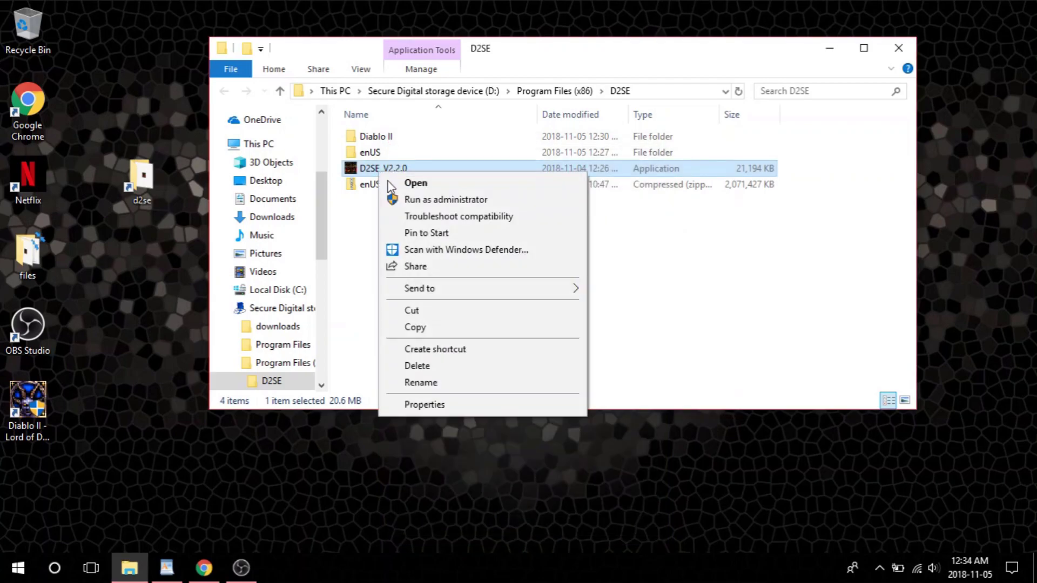
click(410, 199)
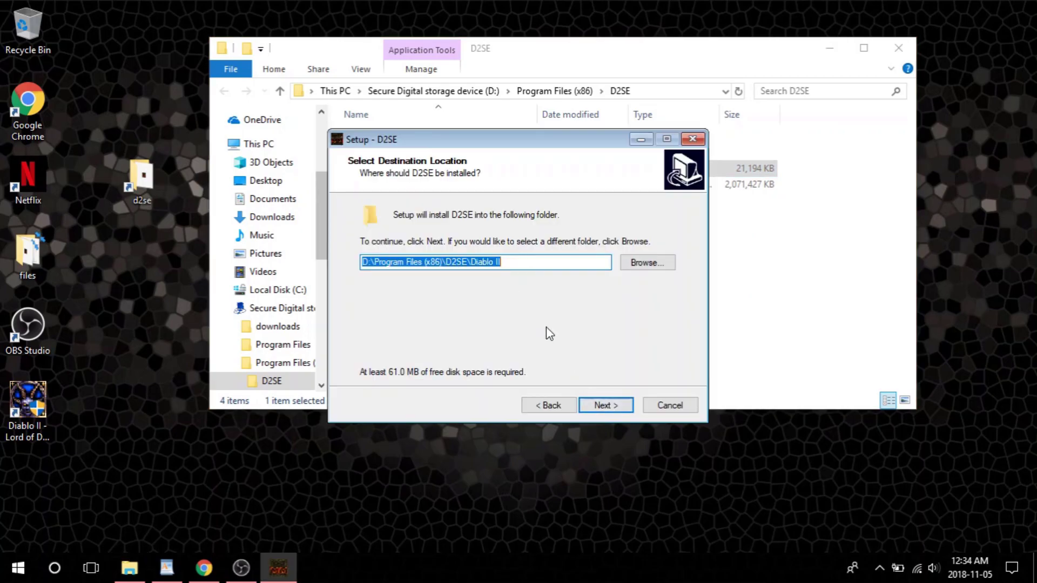
click(598, 407)
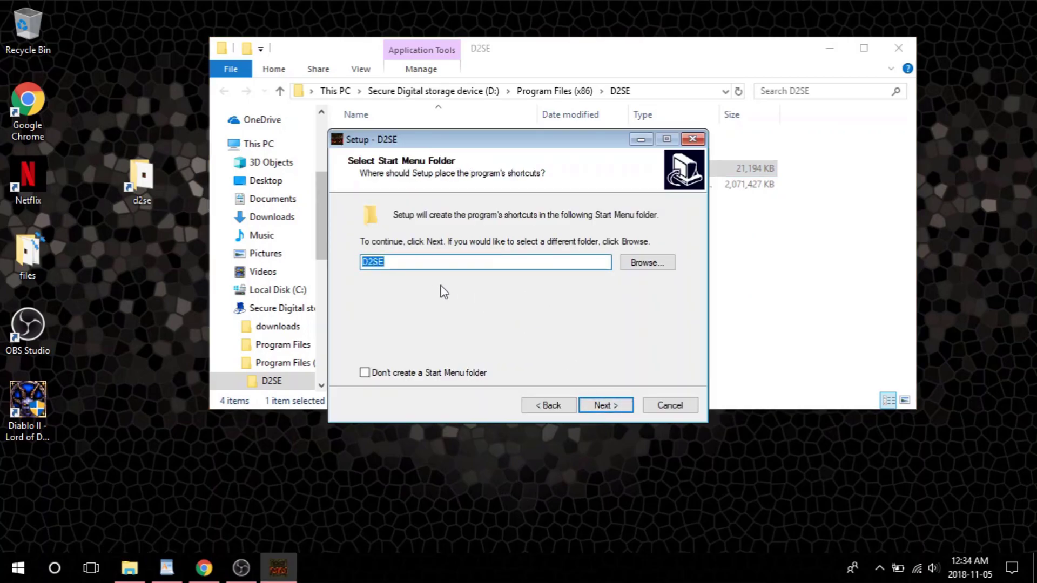
click(597, 409)
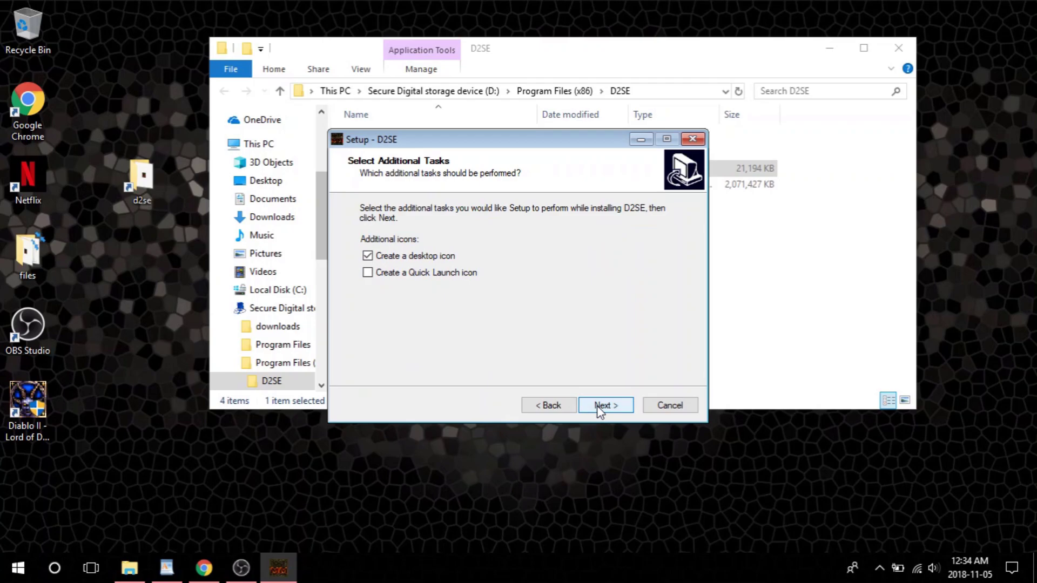
click(600, 411)
click(599, 409)
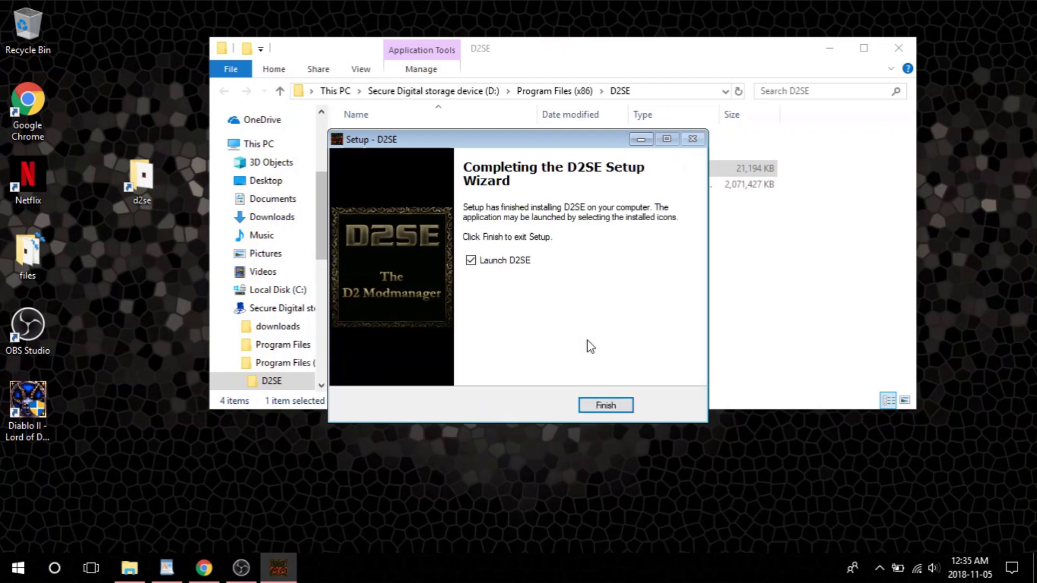
click(477, 265)
click(606, 406)
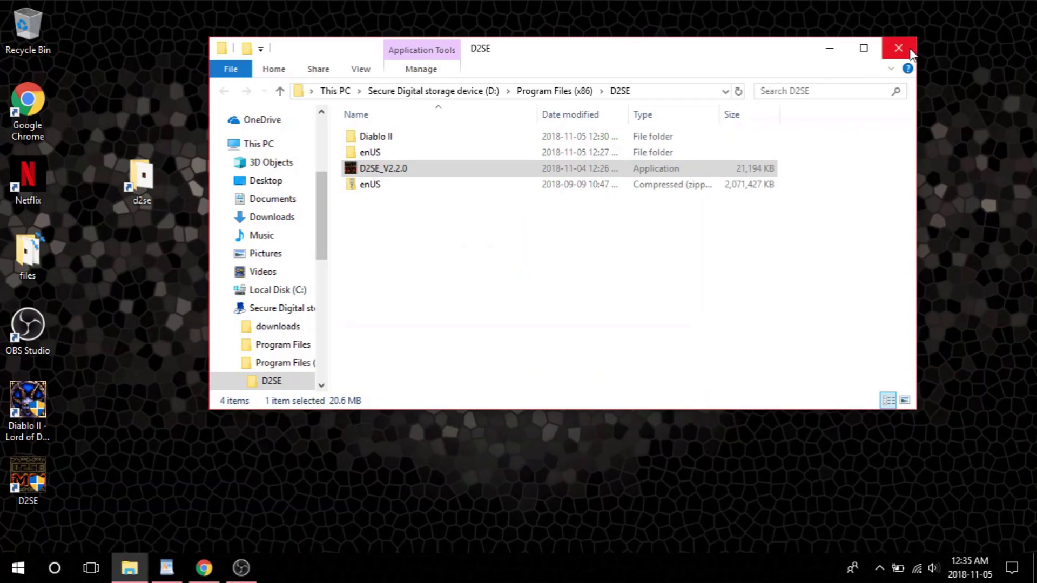
Set the D2SE application in D2SE\Diablo II to Windows XP SP2 compatibility.
click(385, 141)
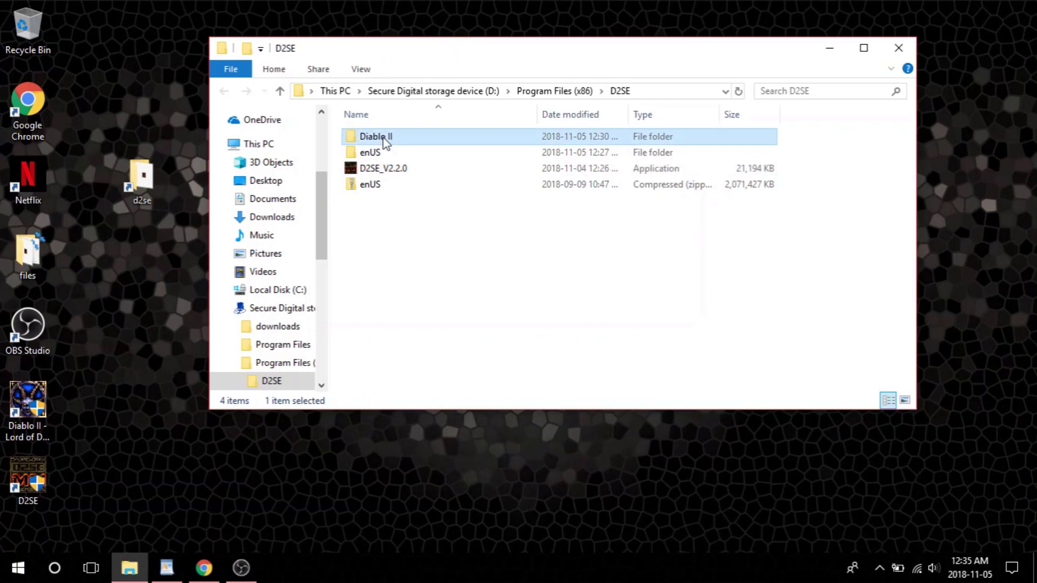
double_click(384, 140)
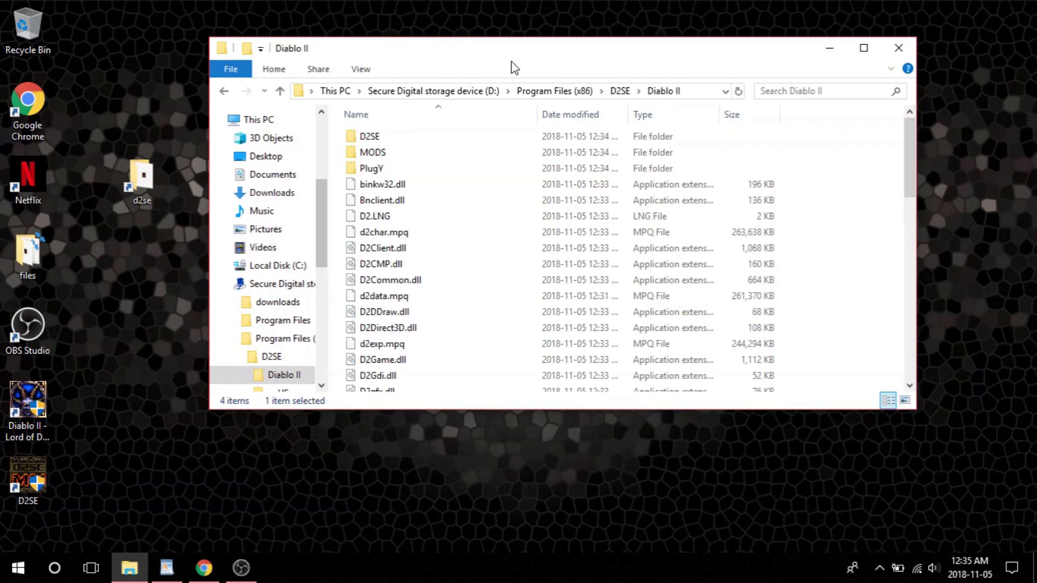
scroll(446, 234, down, 1)
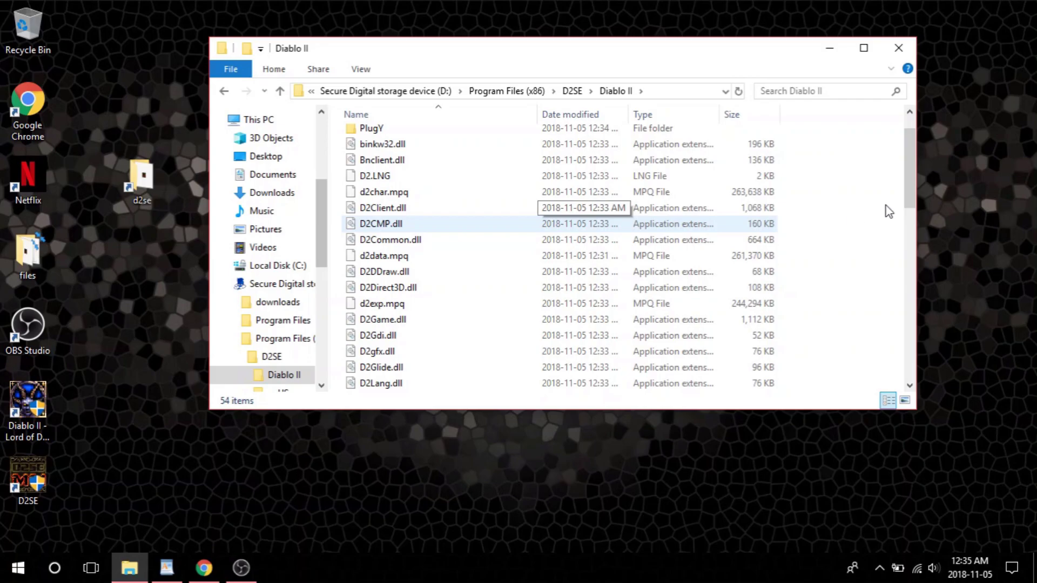
drag(912, 176, 907, 228)
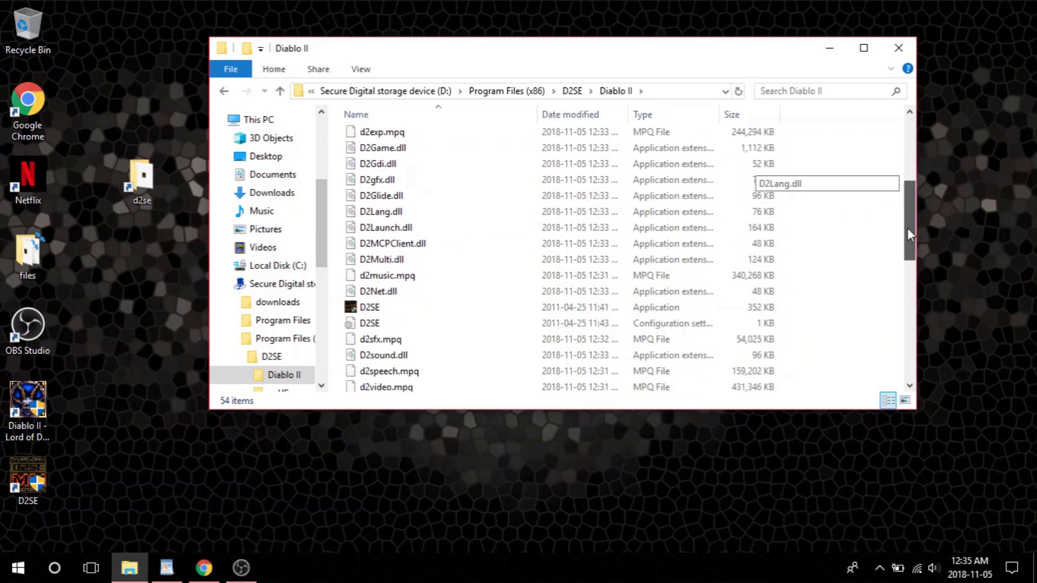
click(370, 312)
right_click(371, 312)
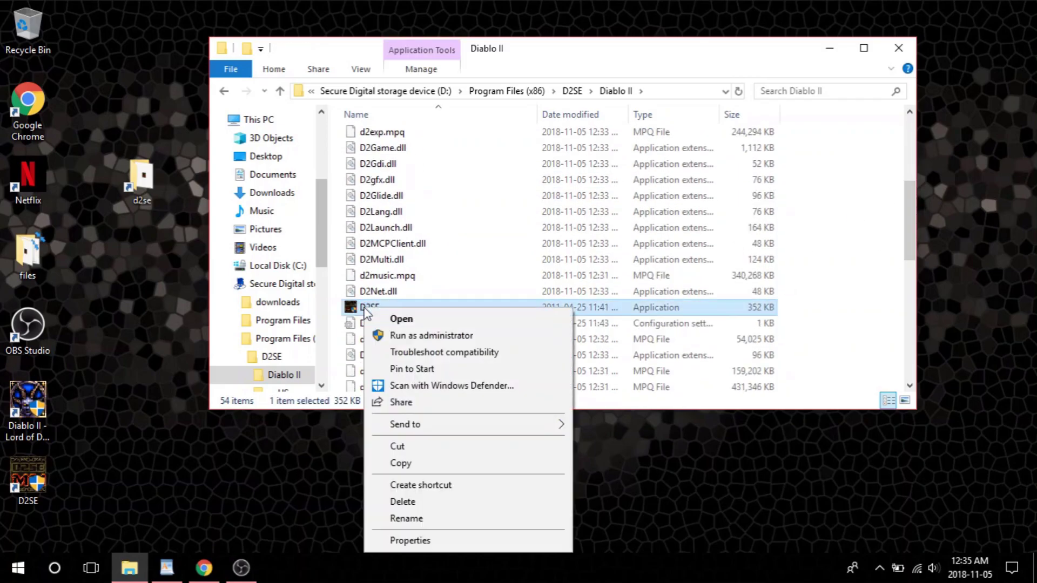
click(391, 534)
click(440, 179)
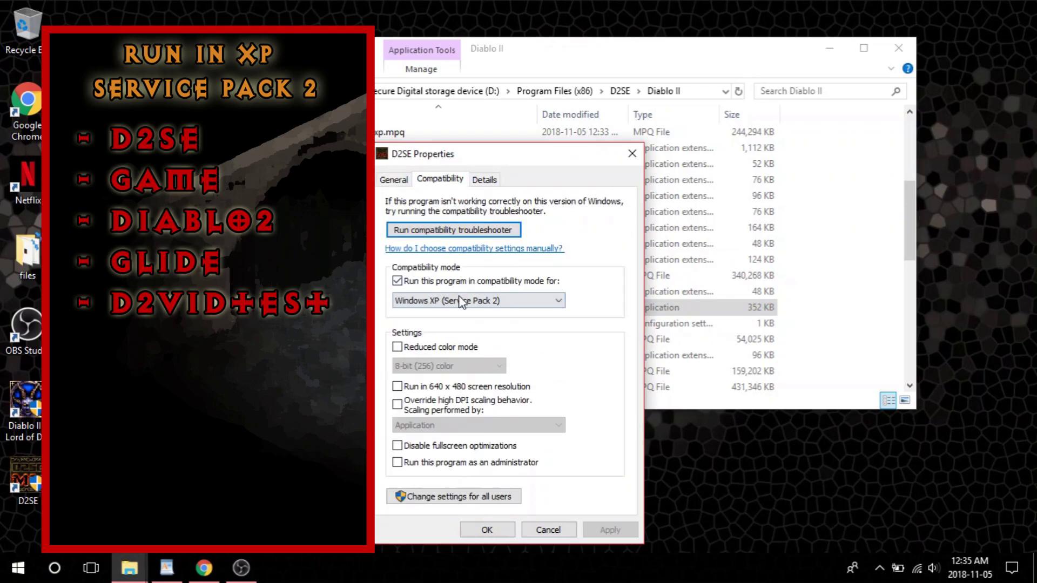
click(486, 531)
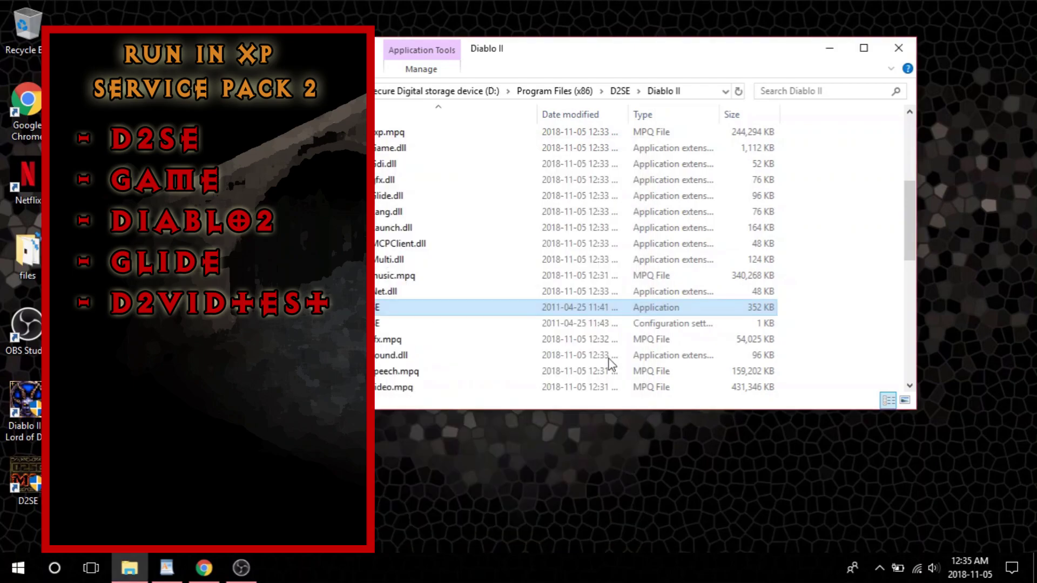
Bring up the properties of the D2VidTst application.
scroll(912, 248, down, 3)
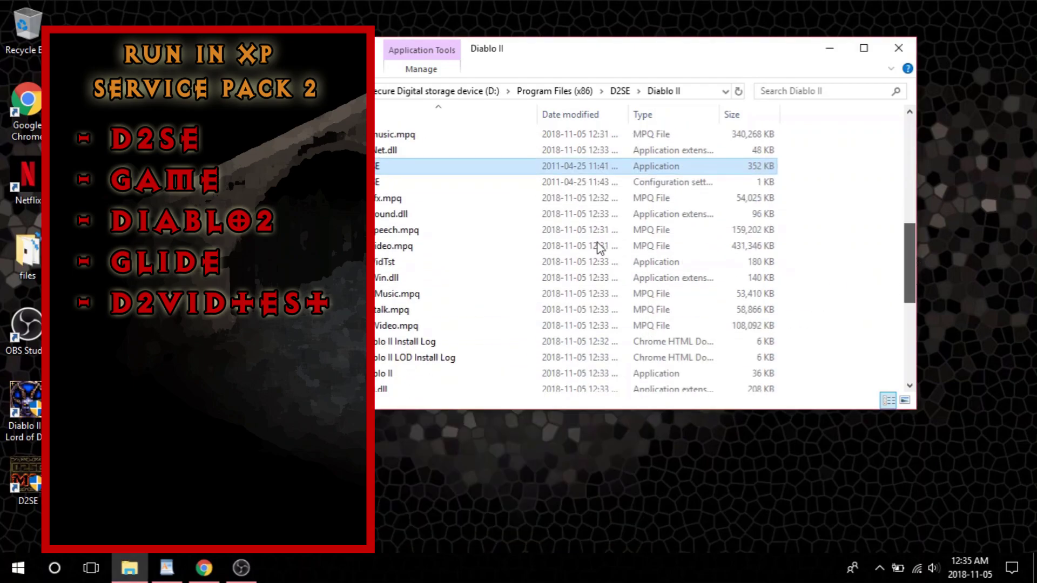
click(385, 264)
right_click(385, 263)
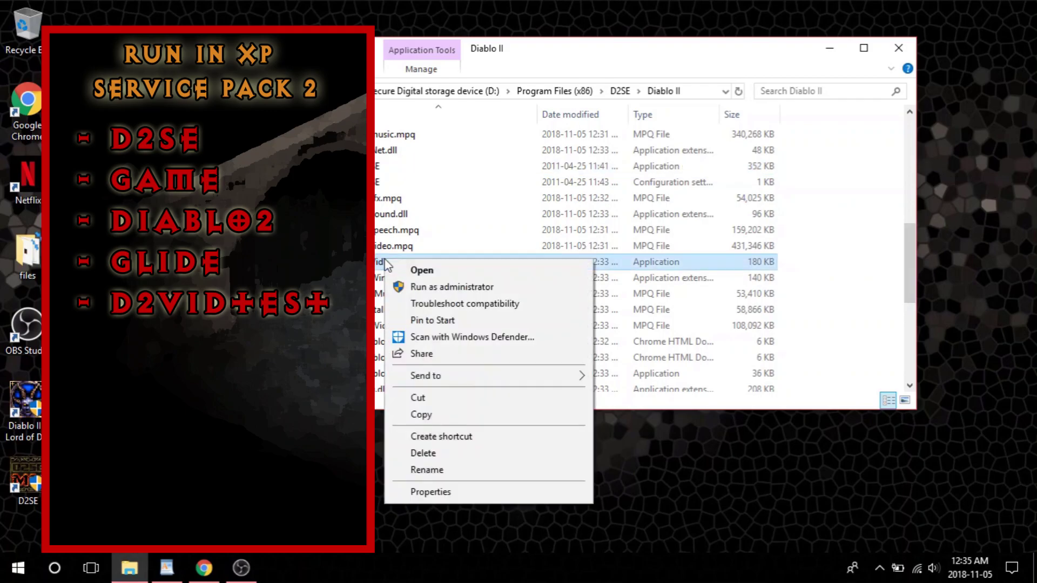
click(431, 493)
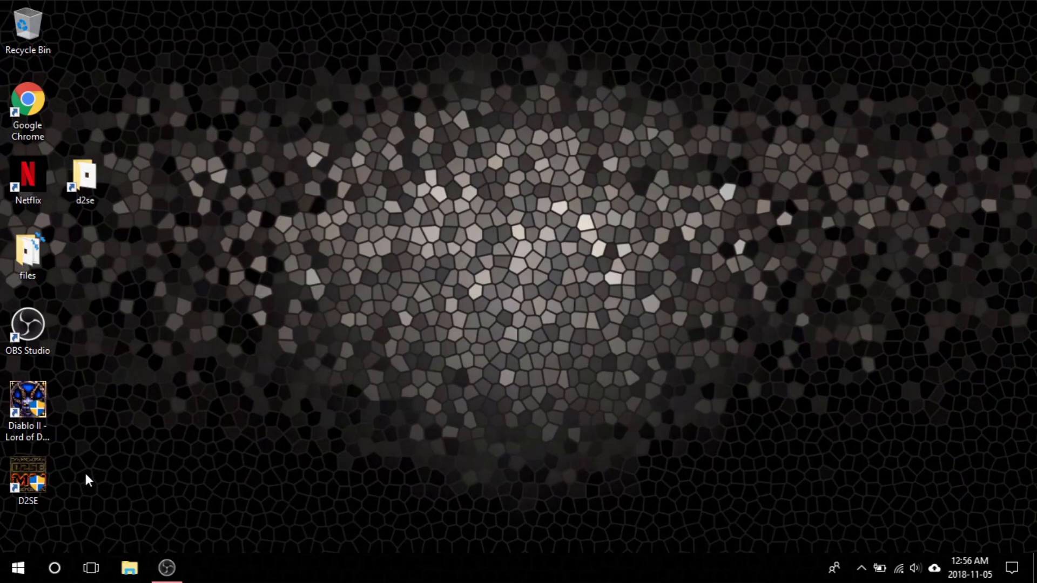
Confirm Windows XP SP2 compatibility on the D2SE desktop shortcut's properties.
right_click(31, 466)
click(75, 450)
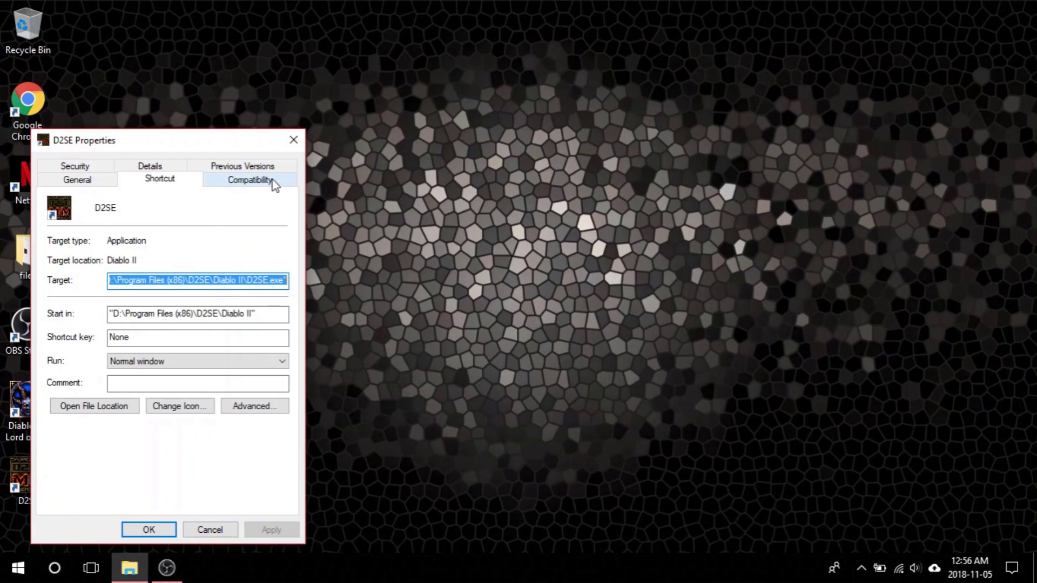
click(272, 179)
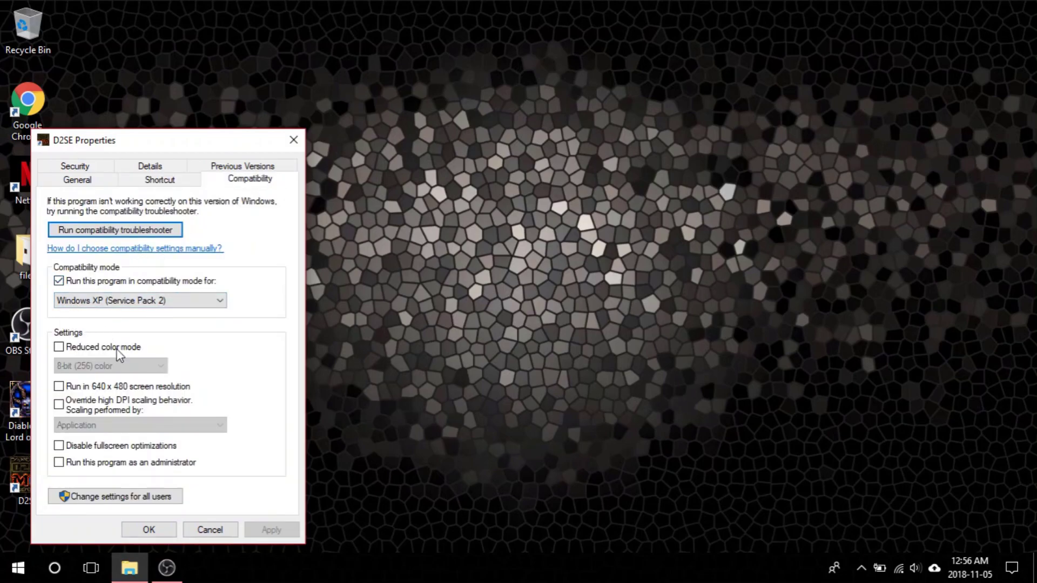
click(160, 527)
Launch D2SE from the desktop shortcut as administrator.
double_click(27, 471)
right_click(26, 471)
click(96, 249)
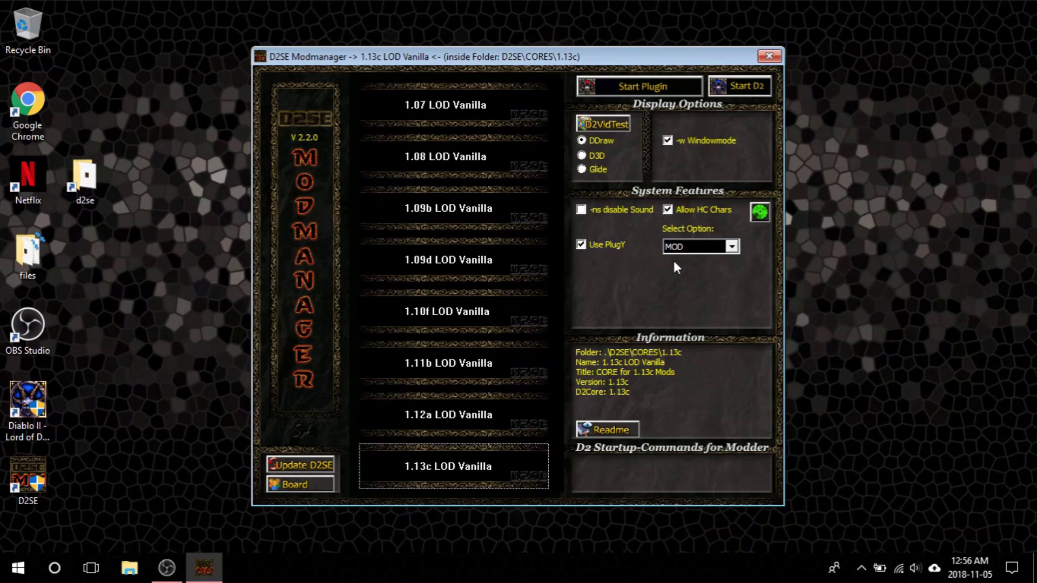
Start Diablo II with the PlugY plugin, skip the intro, and choose Single Player.
click(634, 88)
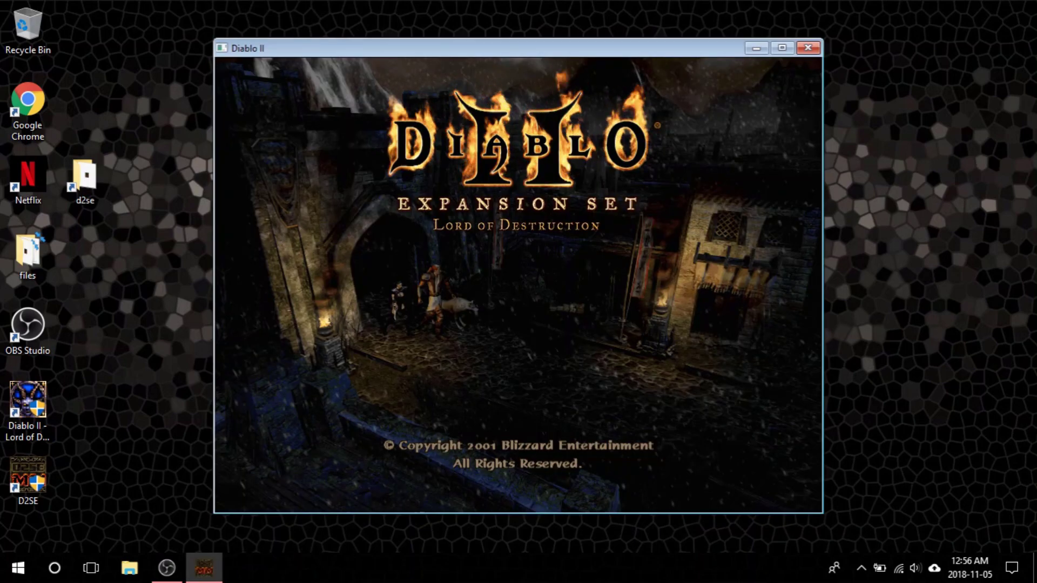
key(space)
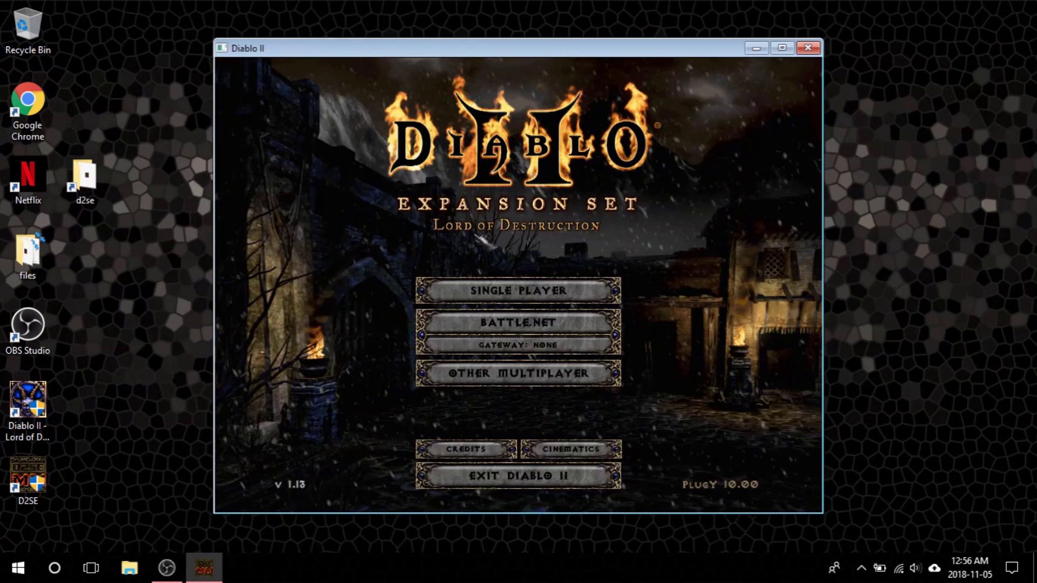
click(496, 287)
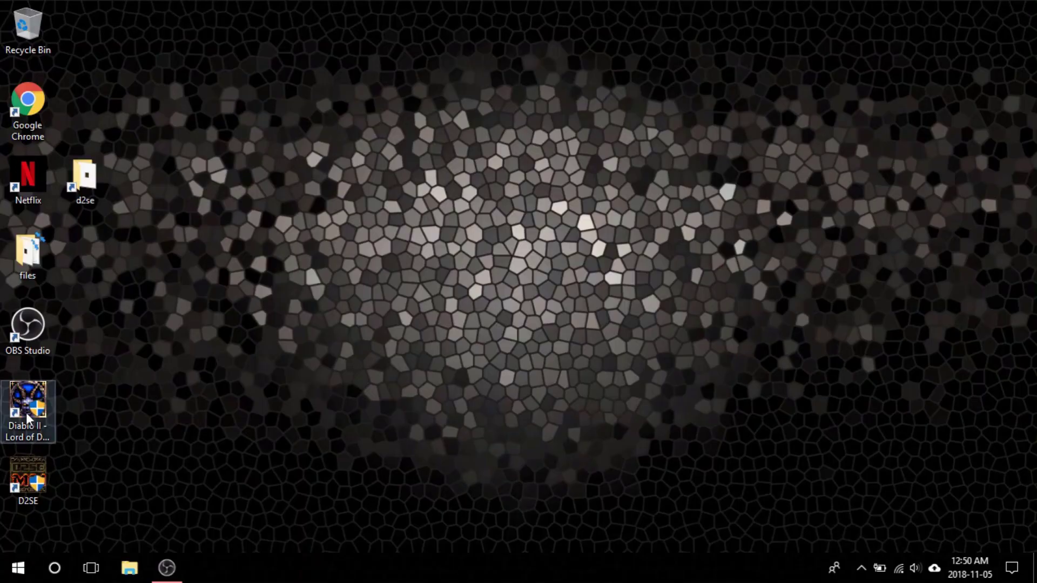
Give the Diablo II - Lord of Destruction shortcut XP SP2 compatibility and run it as administrator.
click(25, 411)
right_click(27, 400)
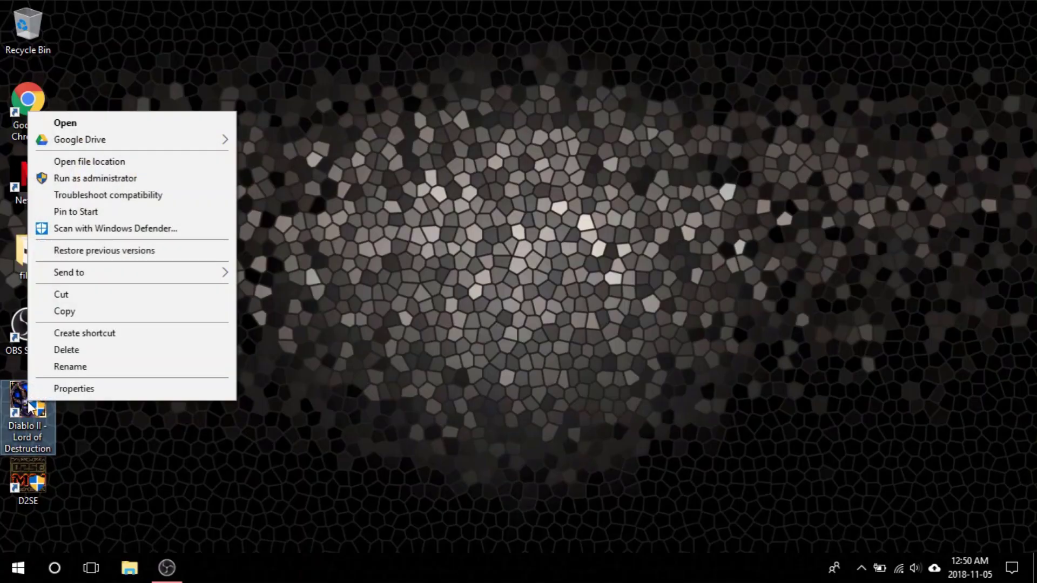
click(78, 384)
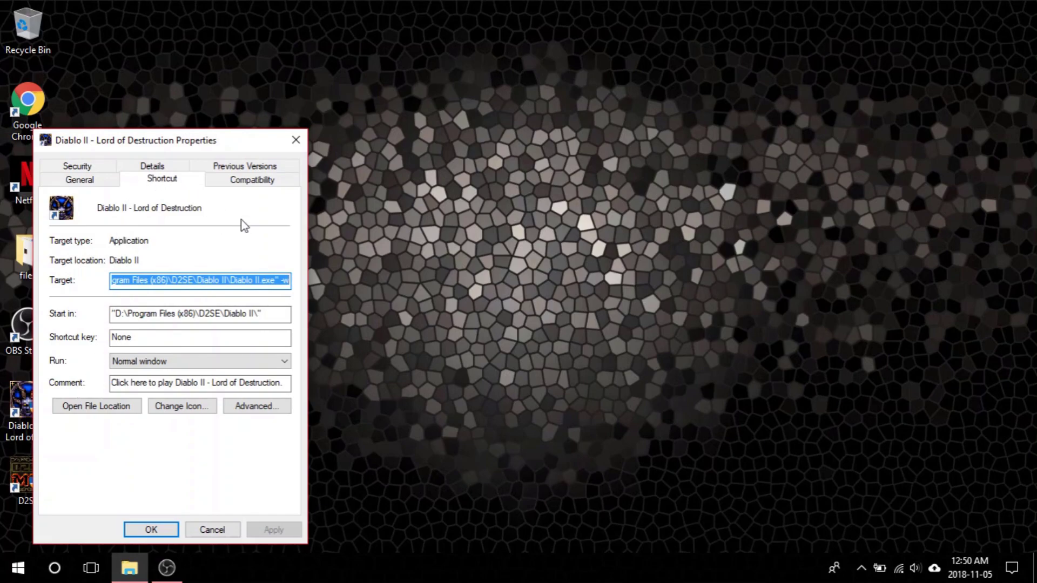
click(255, 180)
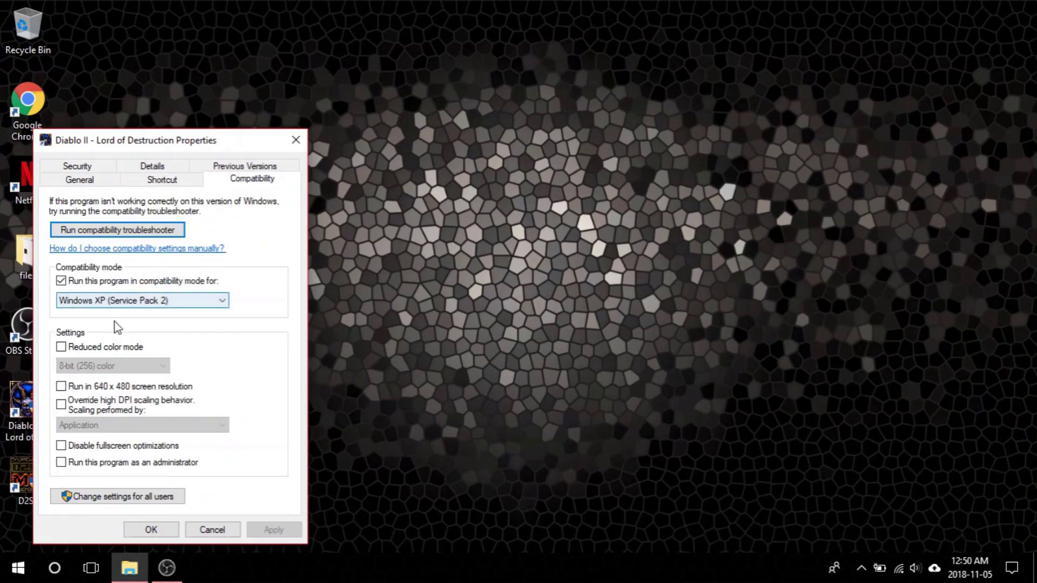
click(153, 528)
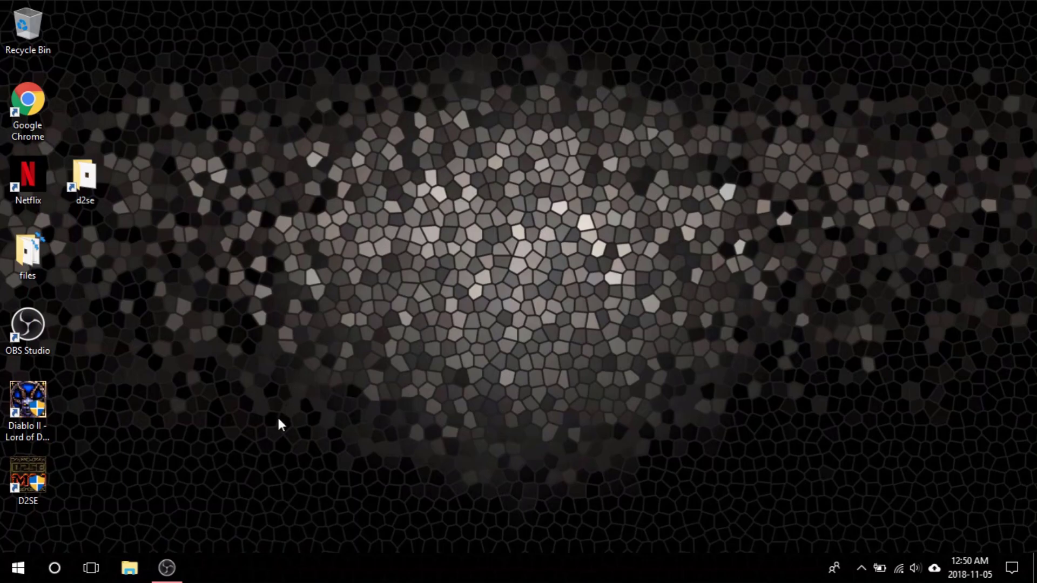
right_click(17, 417)
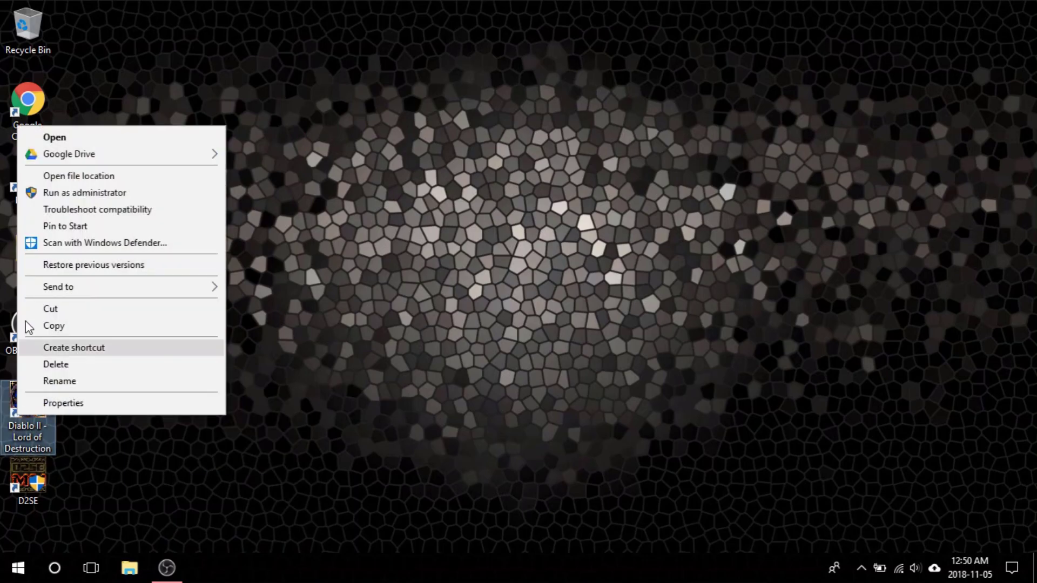
click(60, 197)
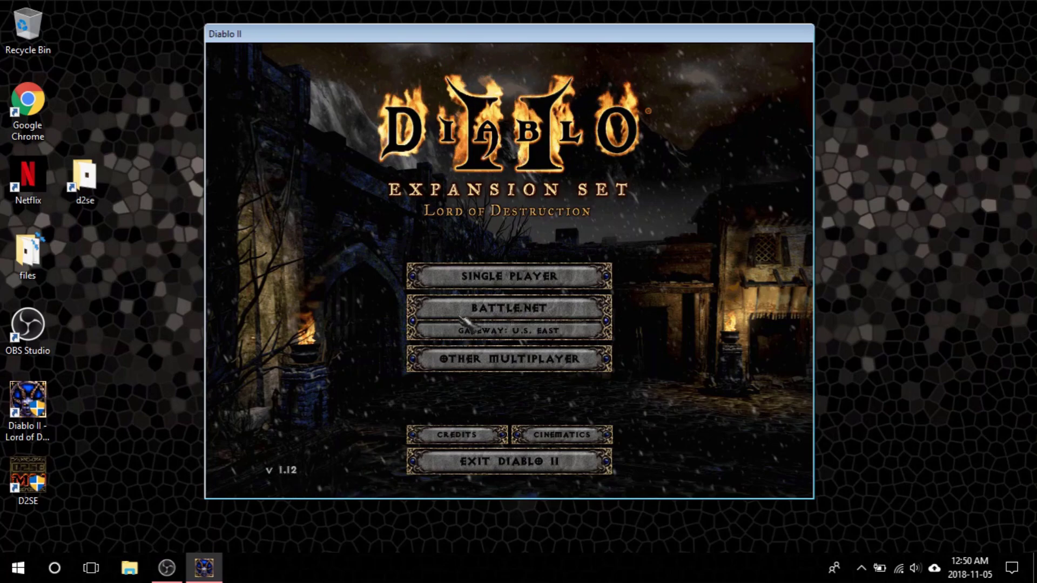
Connect to Battle.net so the game patches to 1.14d, then exit the login screen.
click(486, 307)
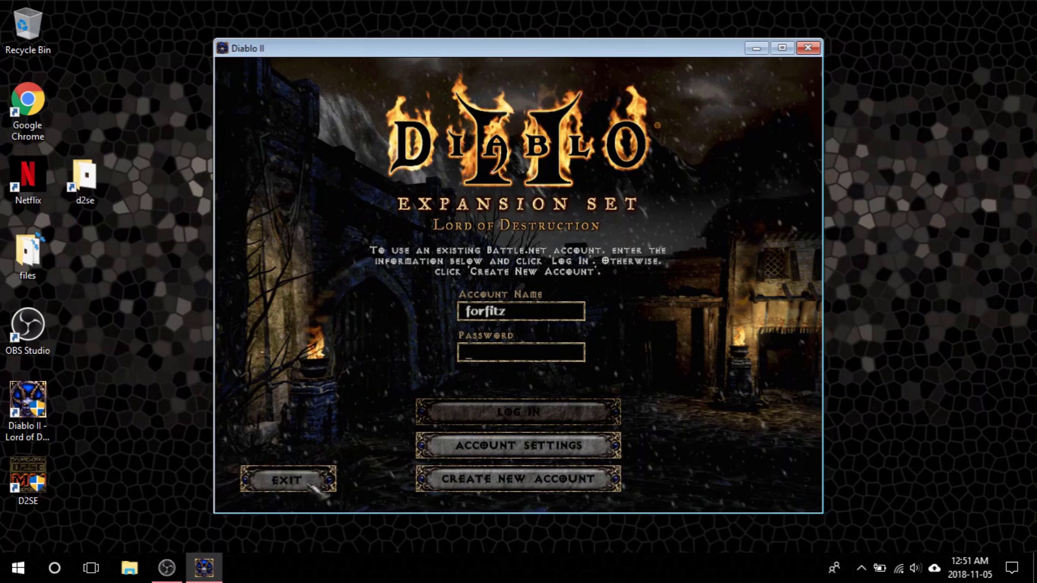
click(310, 485)
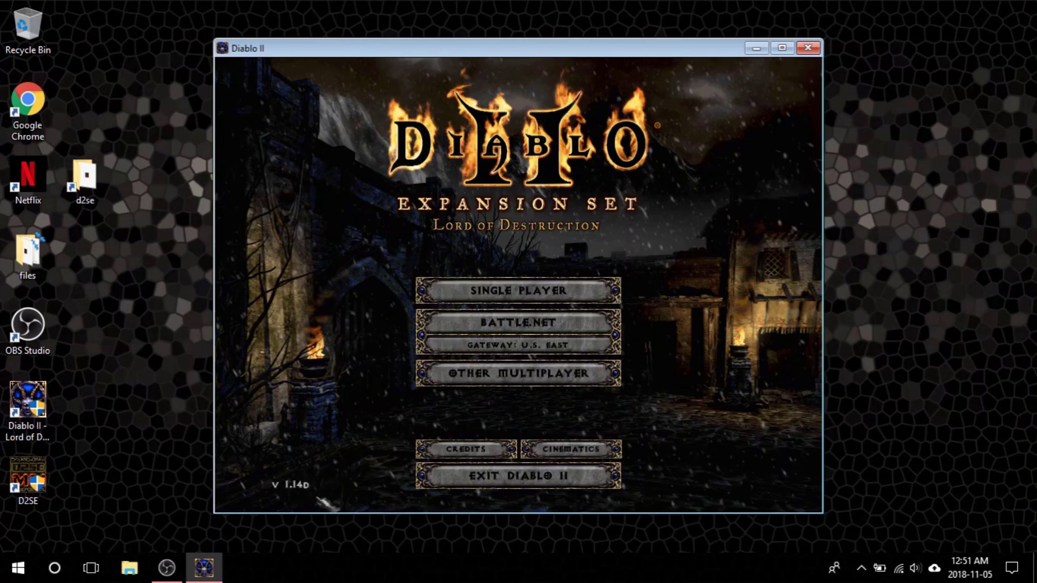
Exit Diablo II and review the Compatibility settings in the D2SE shortcut's Properties.
click(519, 475)
right_click(33, 474)
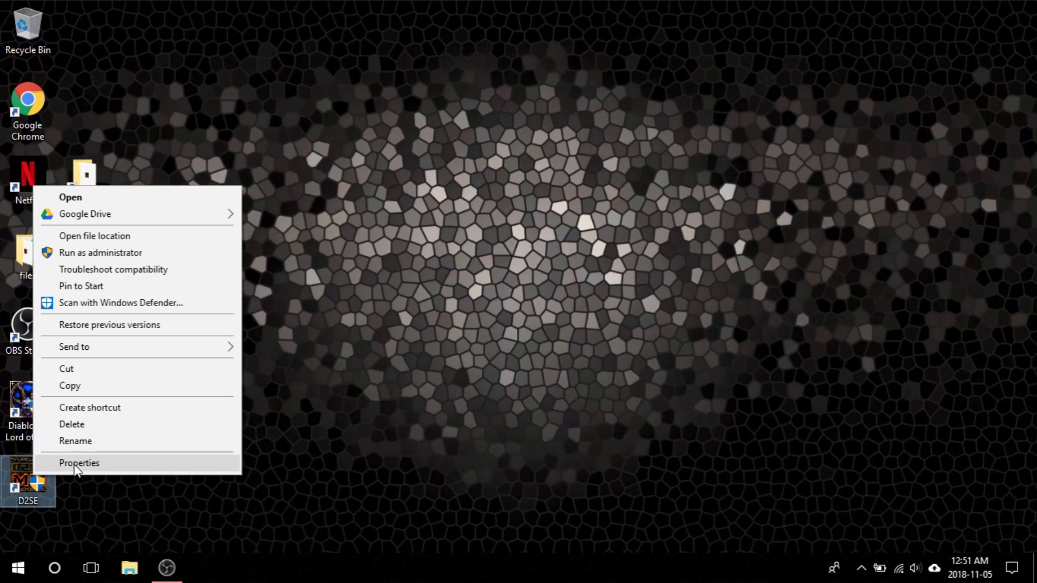
click(75, 464)
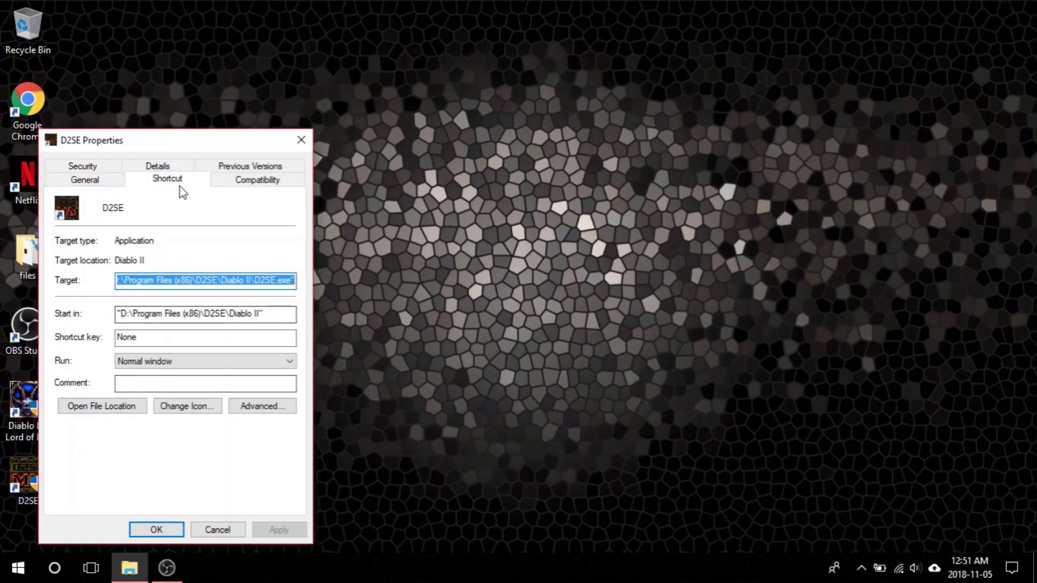
click(273, 183)
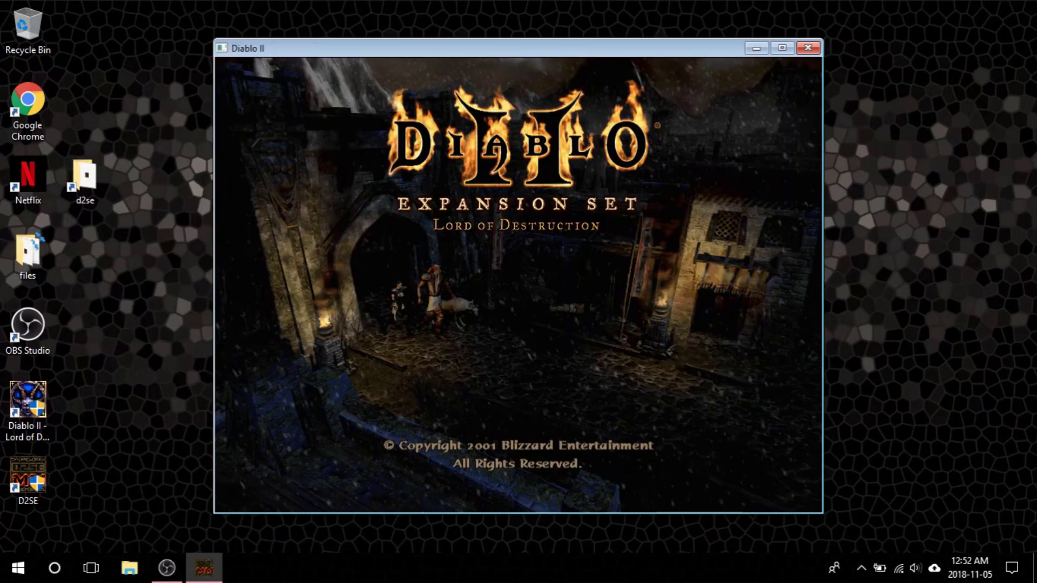
Skip the splash screen to the version 1.13 main menu with PlugY 10.00, then exit Diablo II.
key(Return)
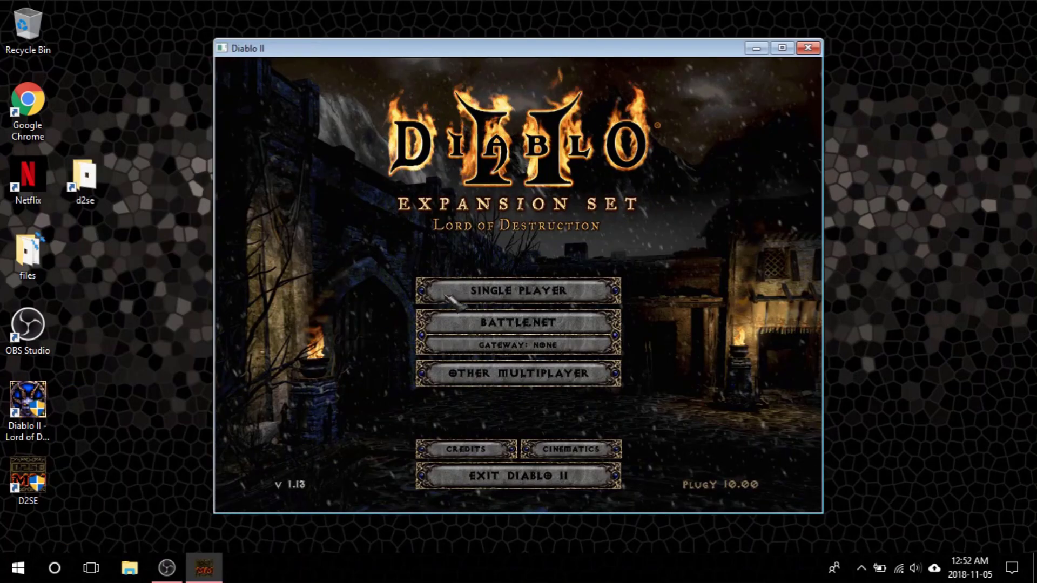
click(475, 472)
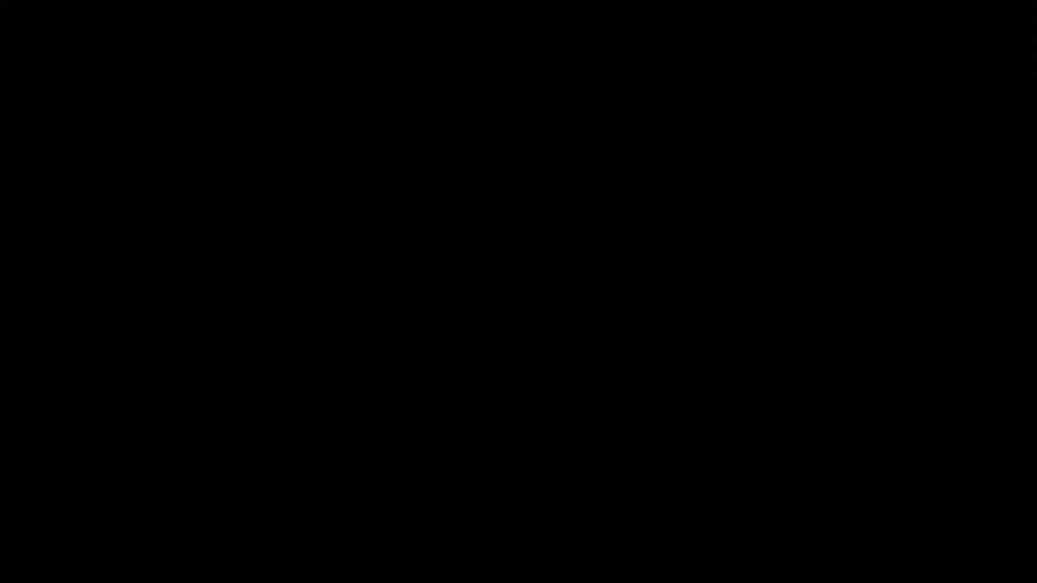